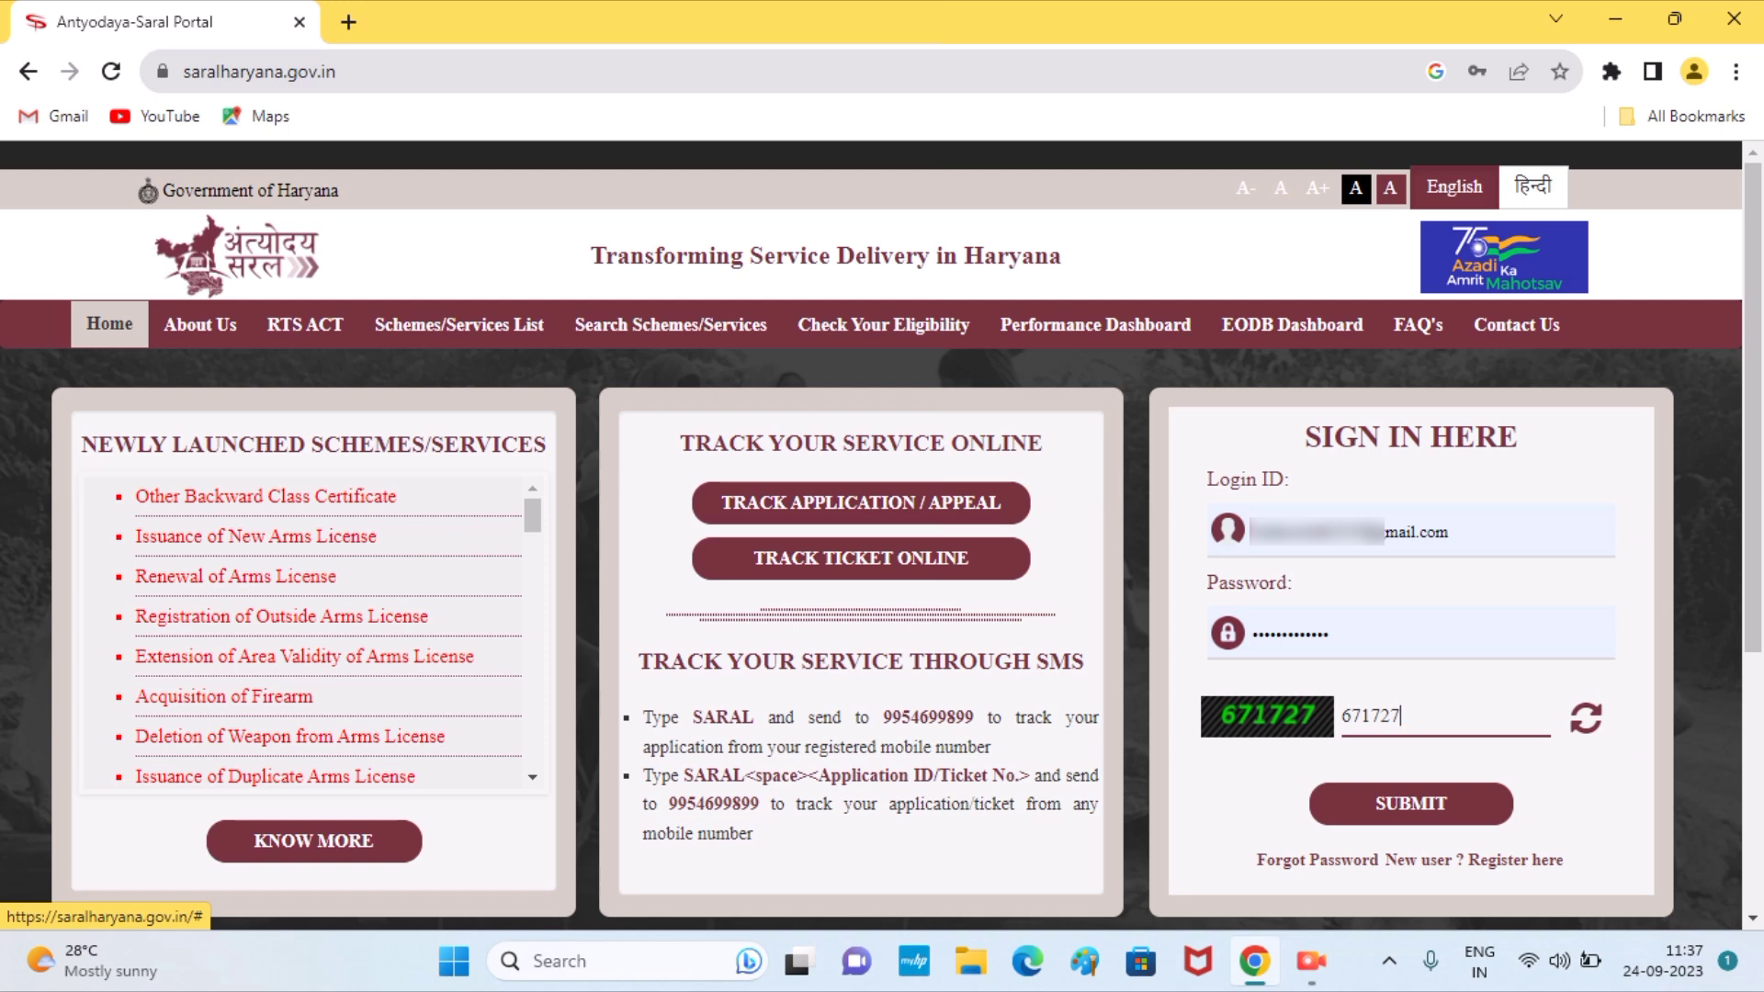
# Submit the entered login ID, password and captcha to sign in to ServicePlus.
pyautogui.press('Return')
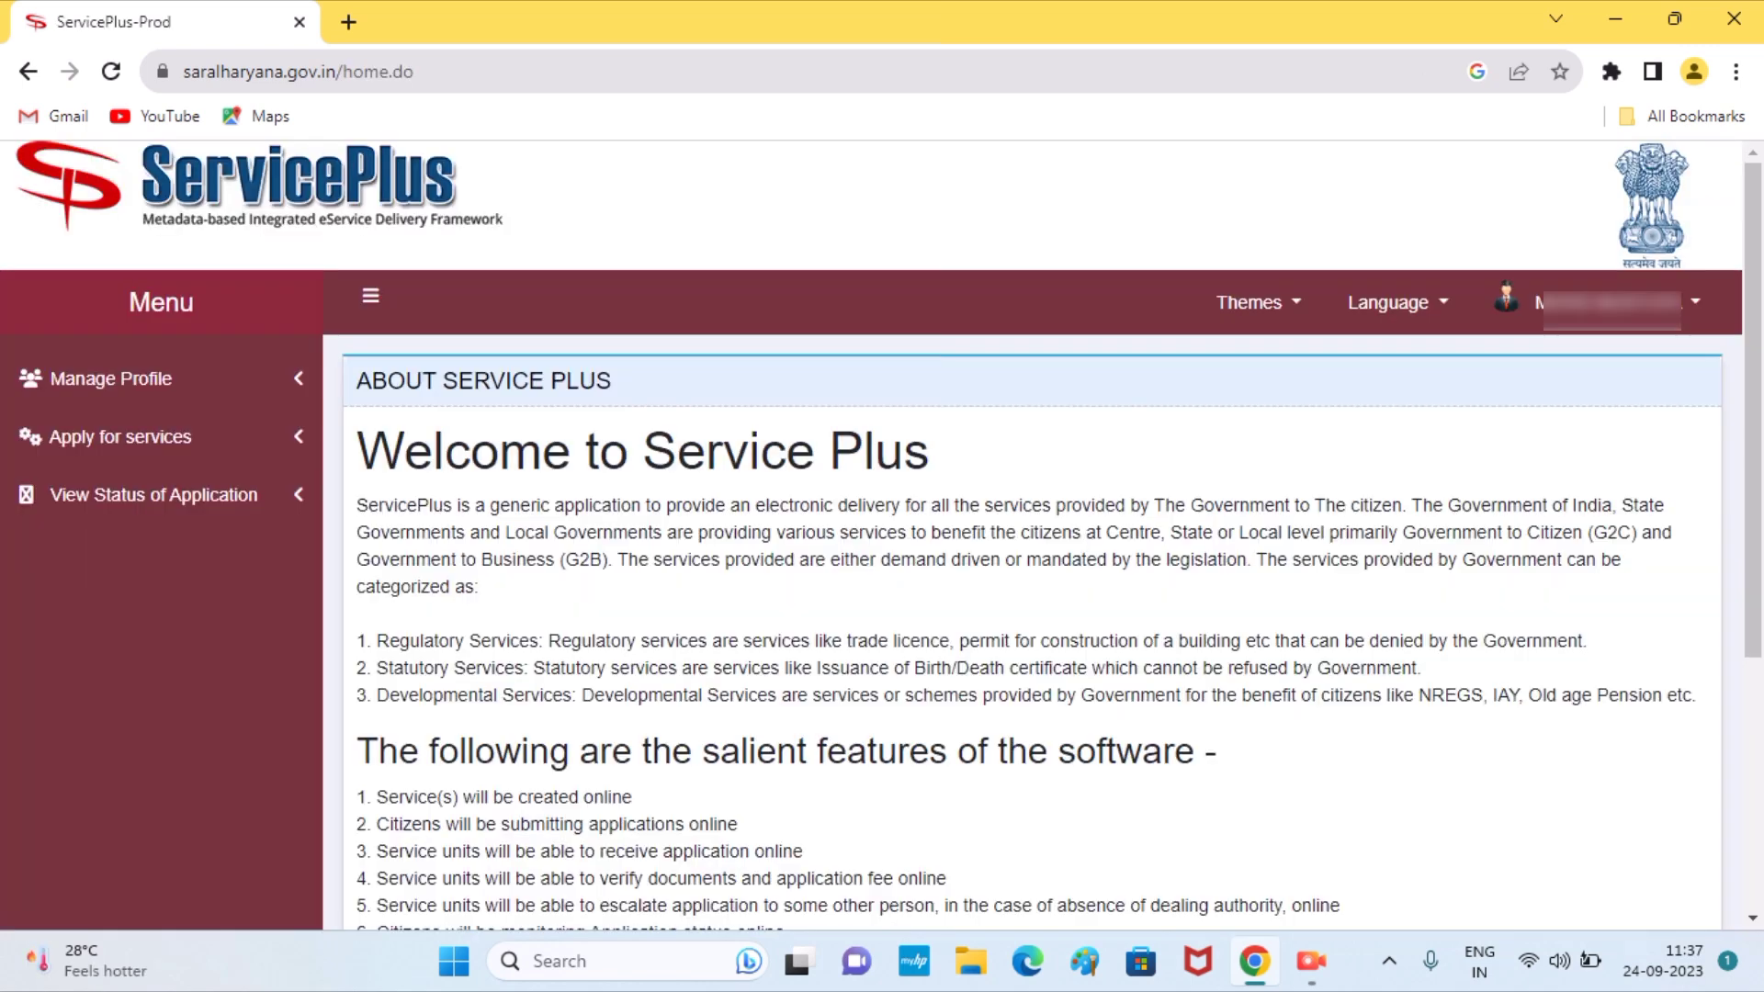
# Open View all available services under Apply for services in the left menu.
pyautogui.click(23, 439)
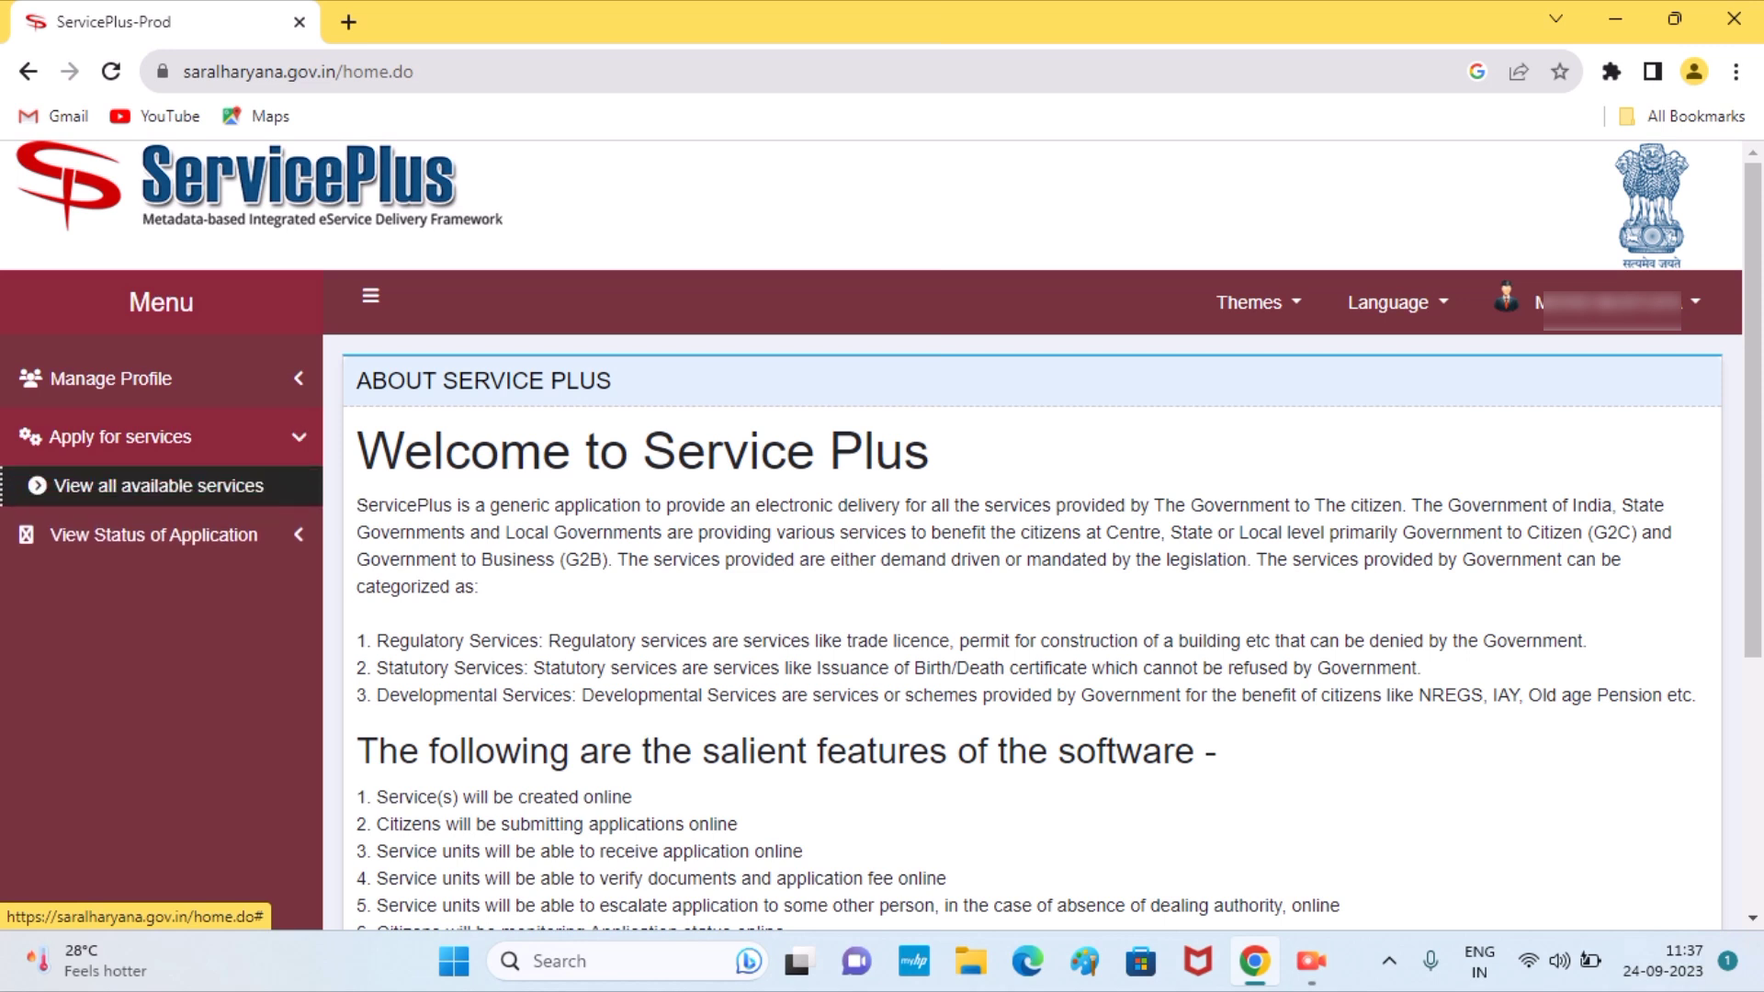
pyautogui.click(158, 485)
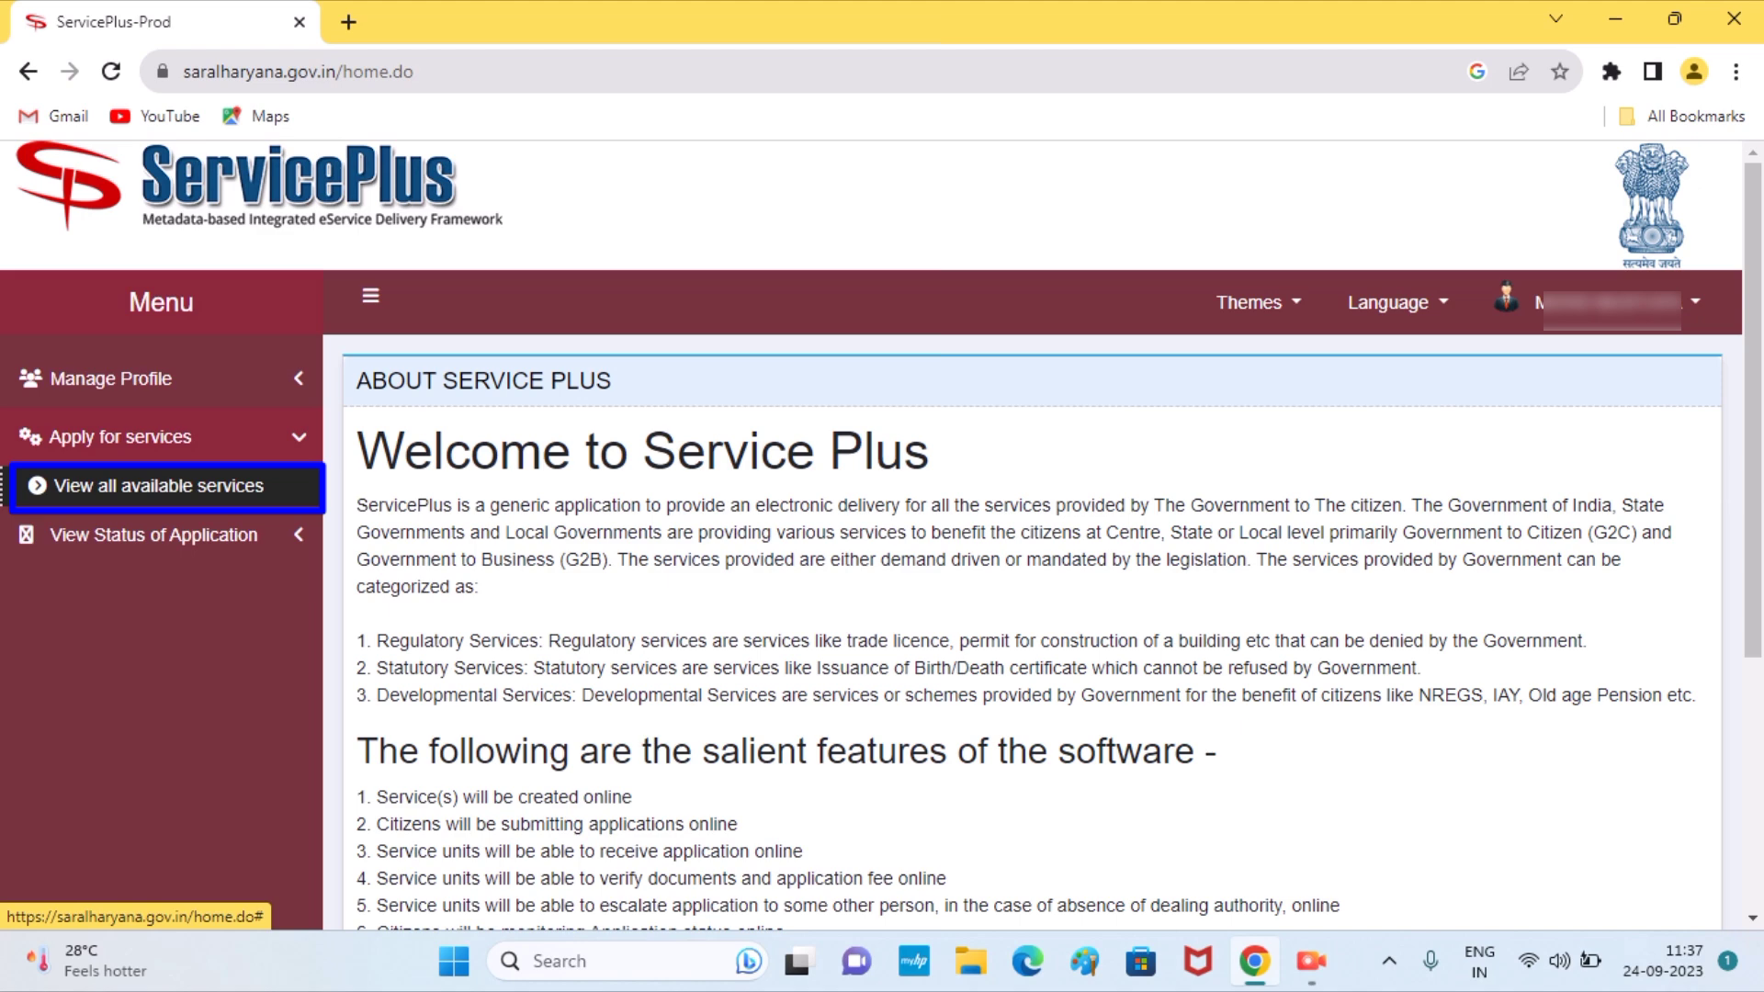
pyautogui.click(158, 485)
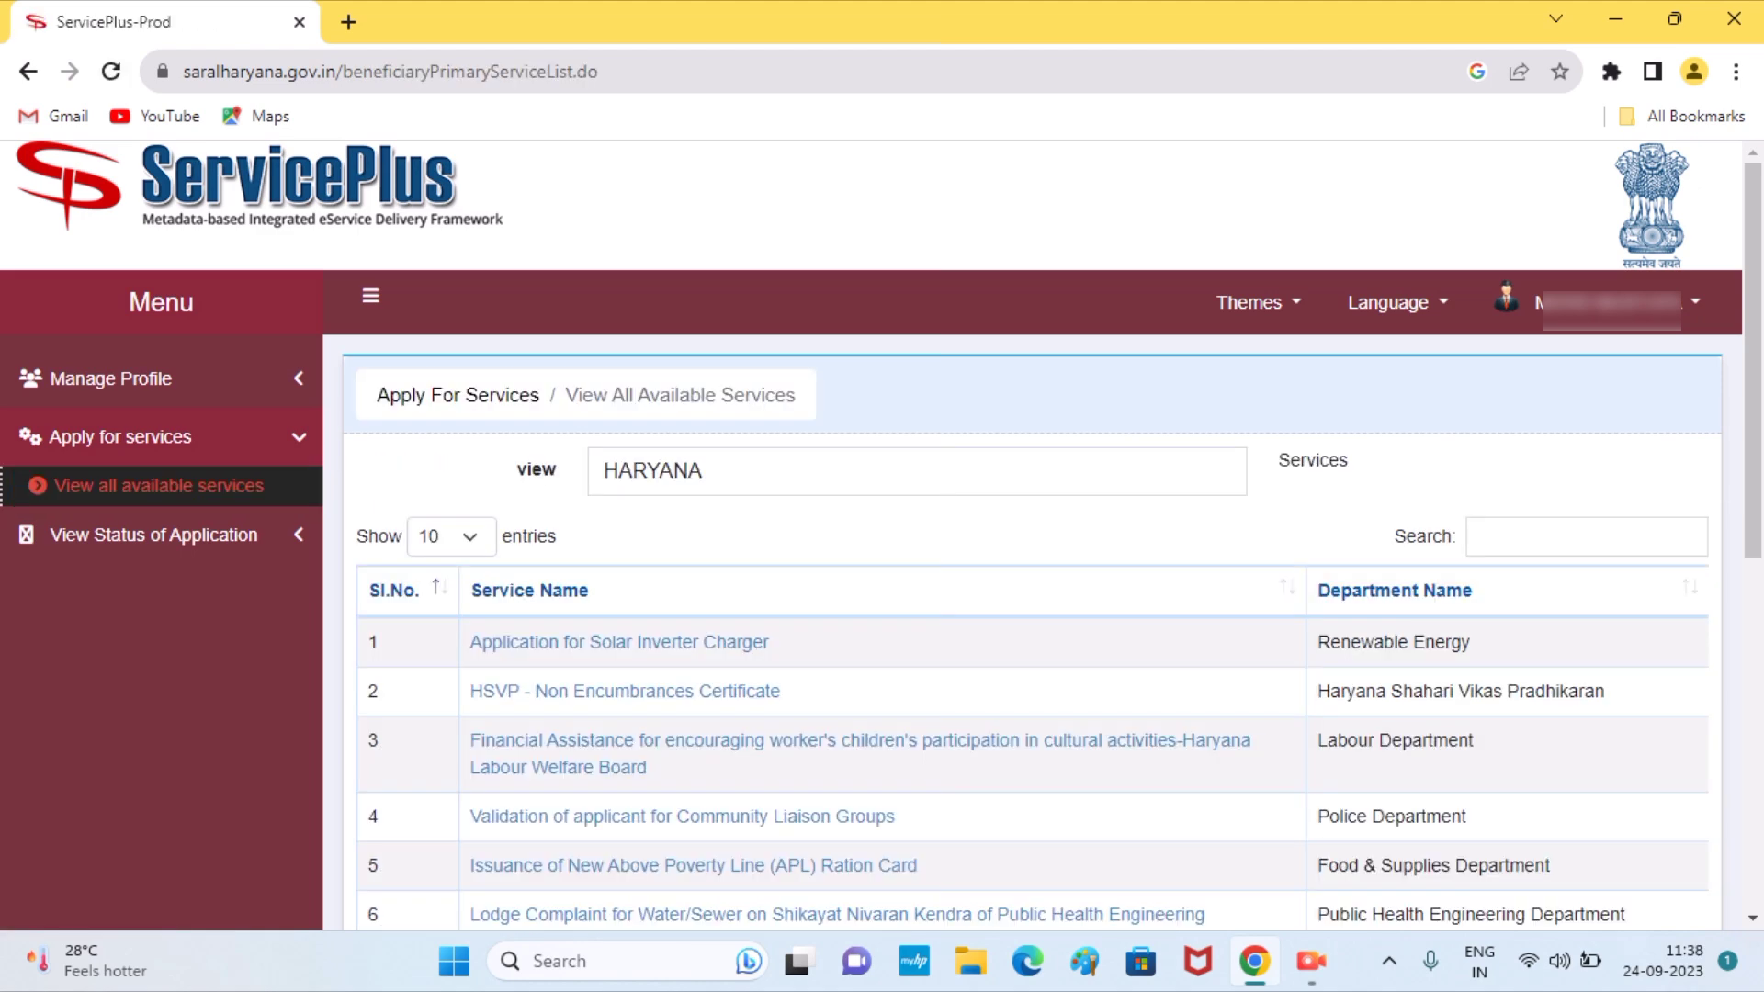
# Search the services for 'resident' and open the Haryana Resident Certificate application.
pyautogui.click(1477, 537)
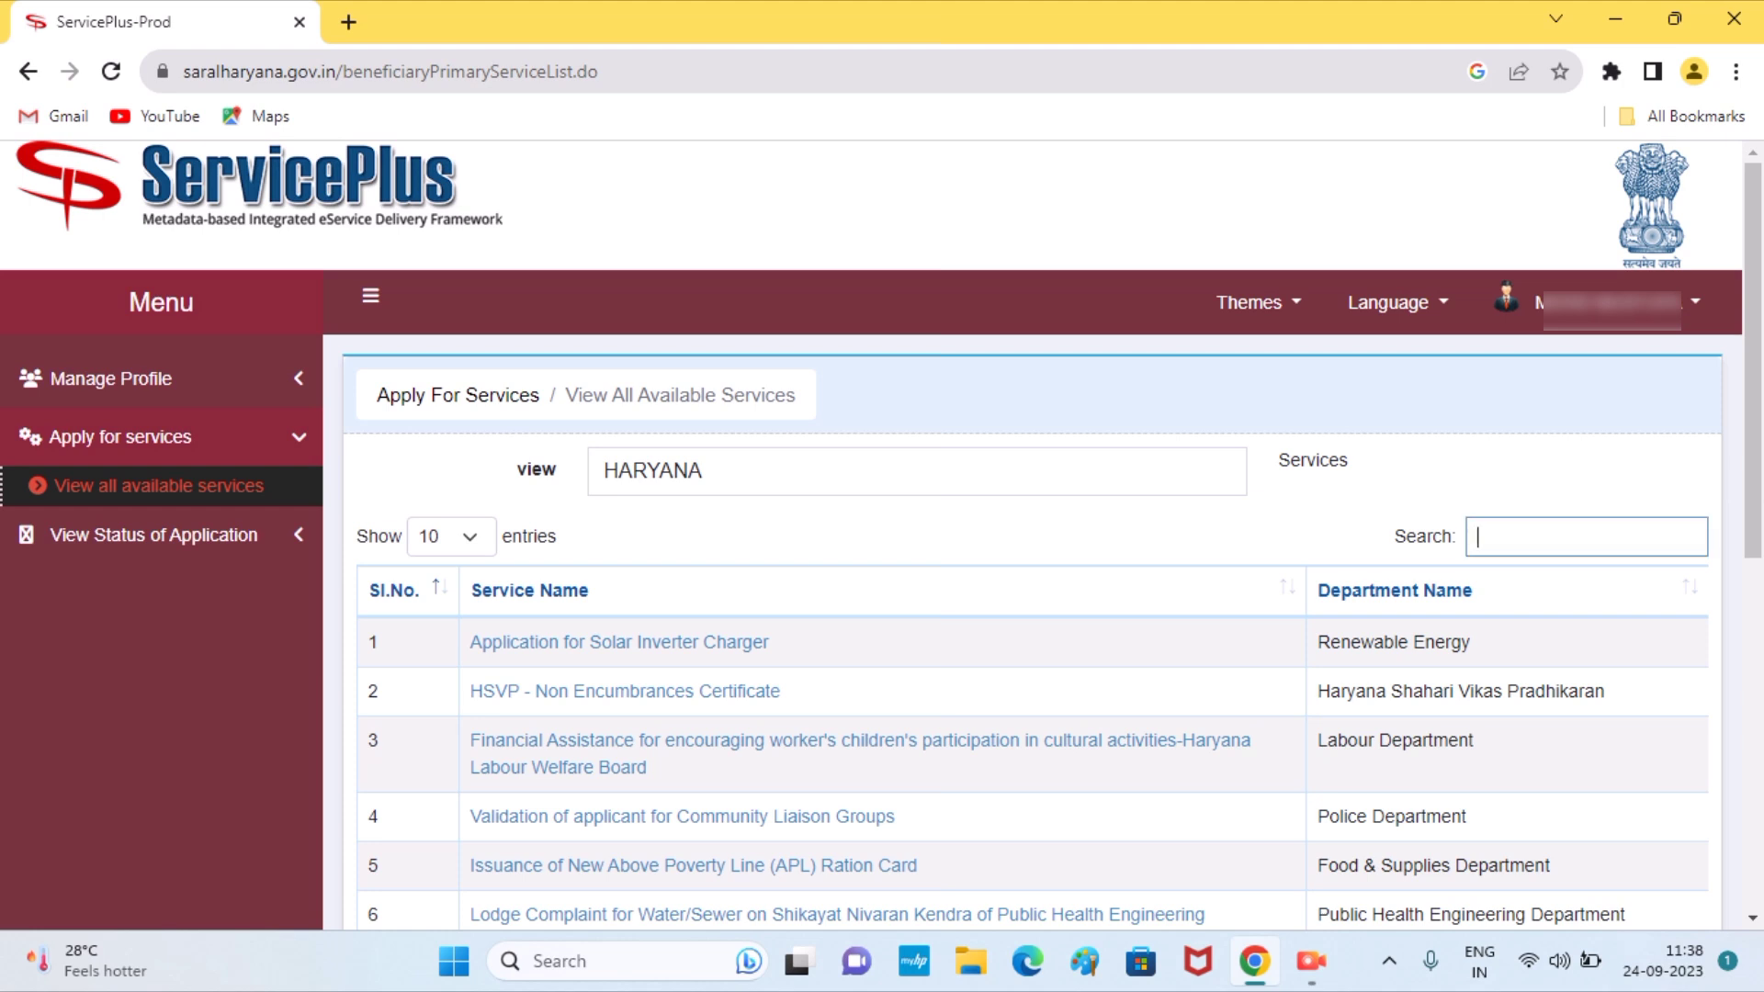
pyautogui.write('re')
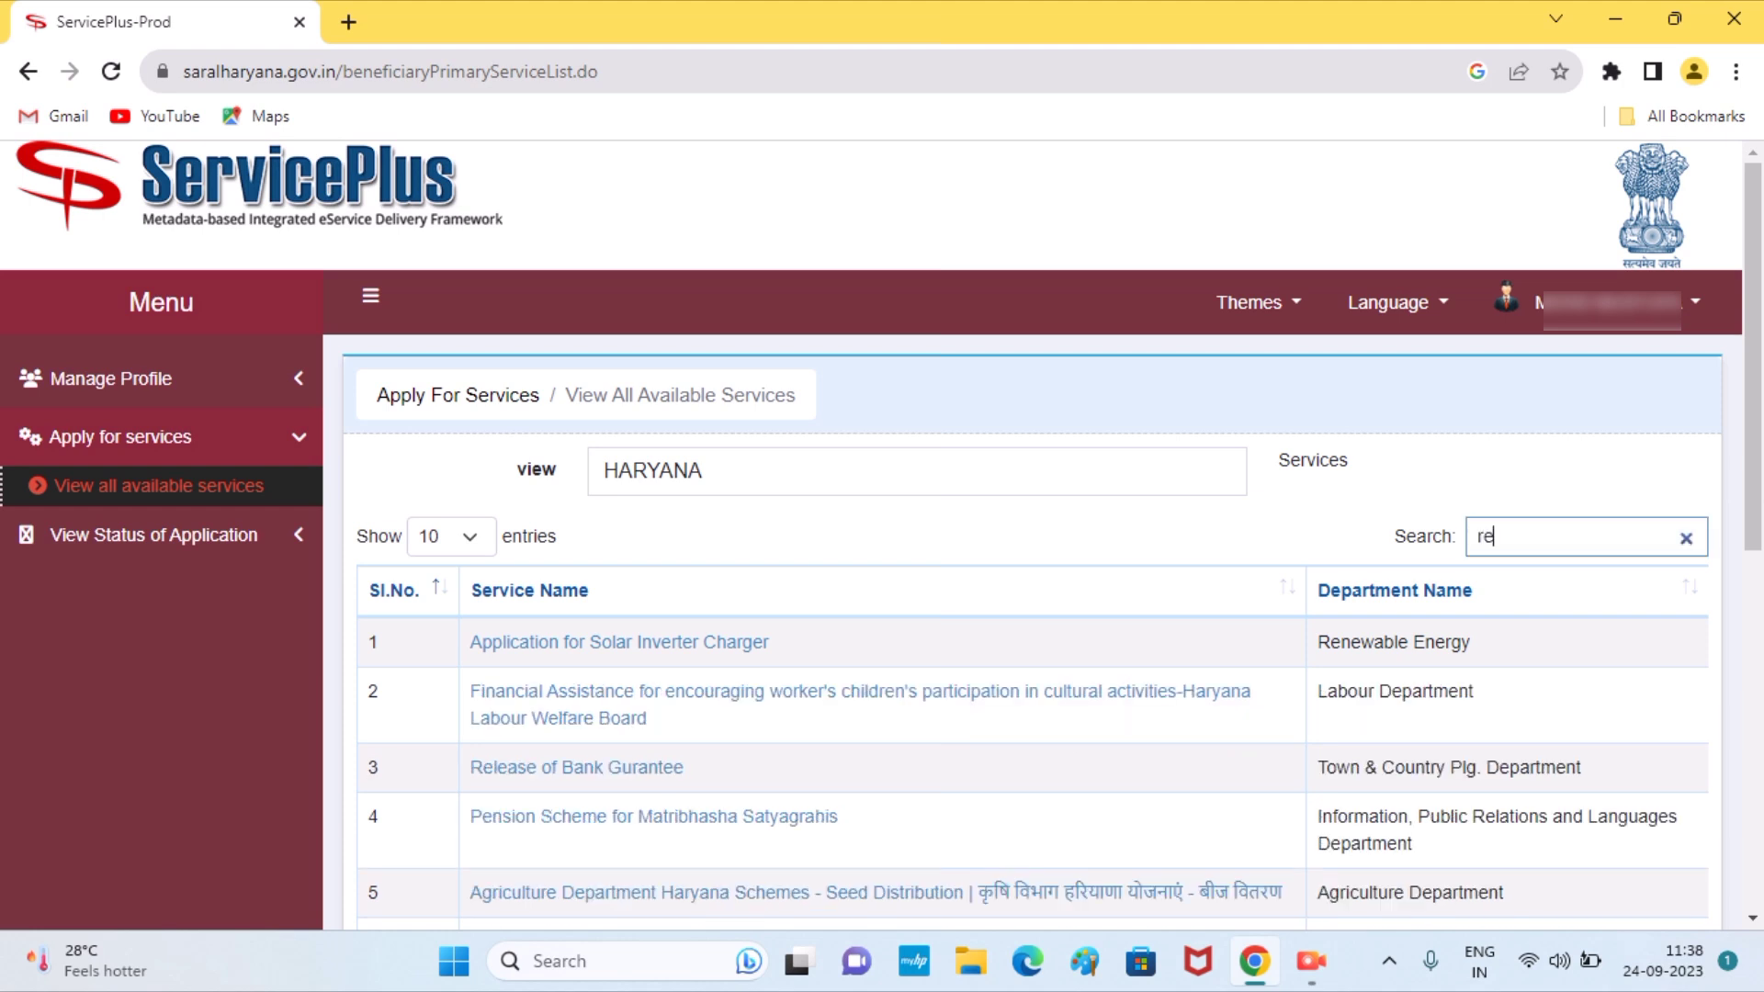
pyautogui.write('sident')
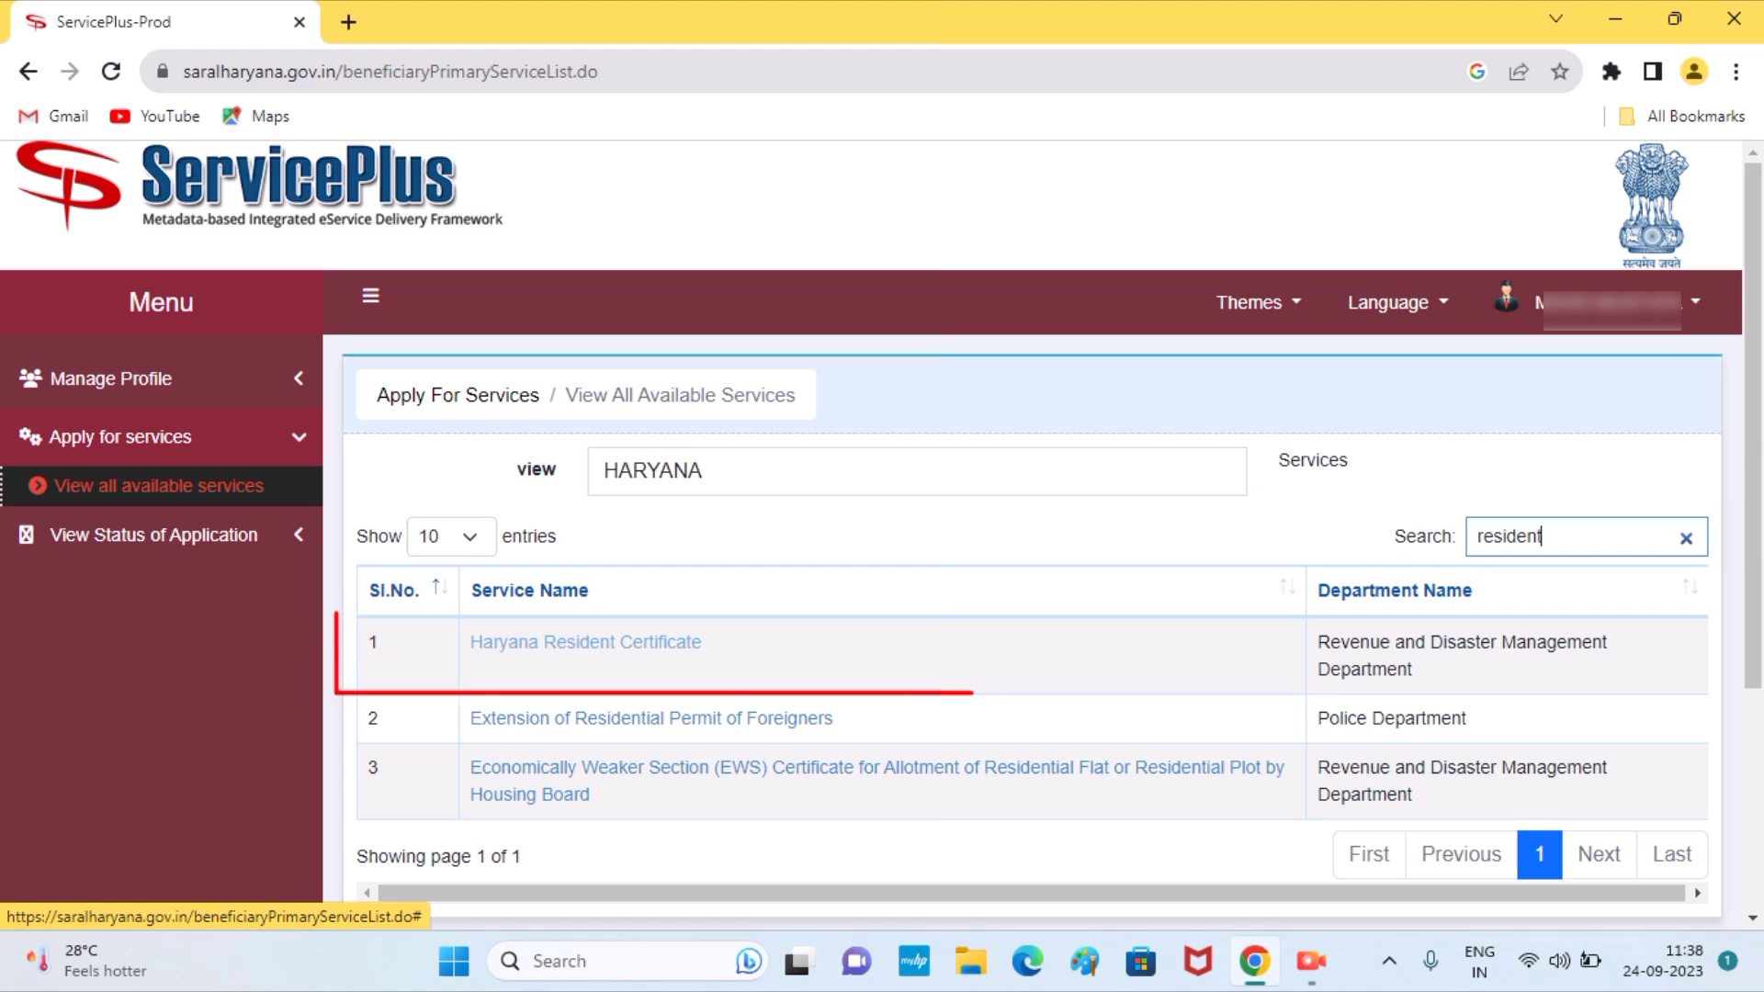
pyautogui.click(585, 642)
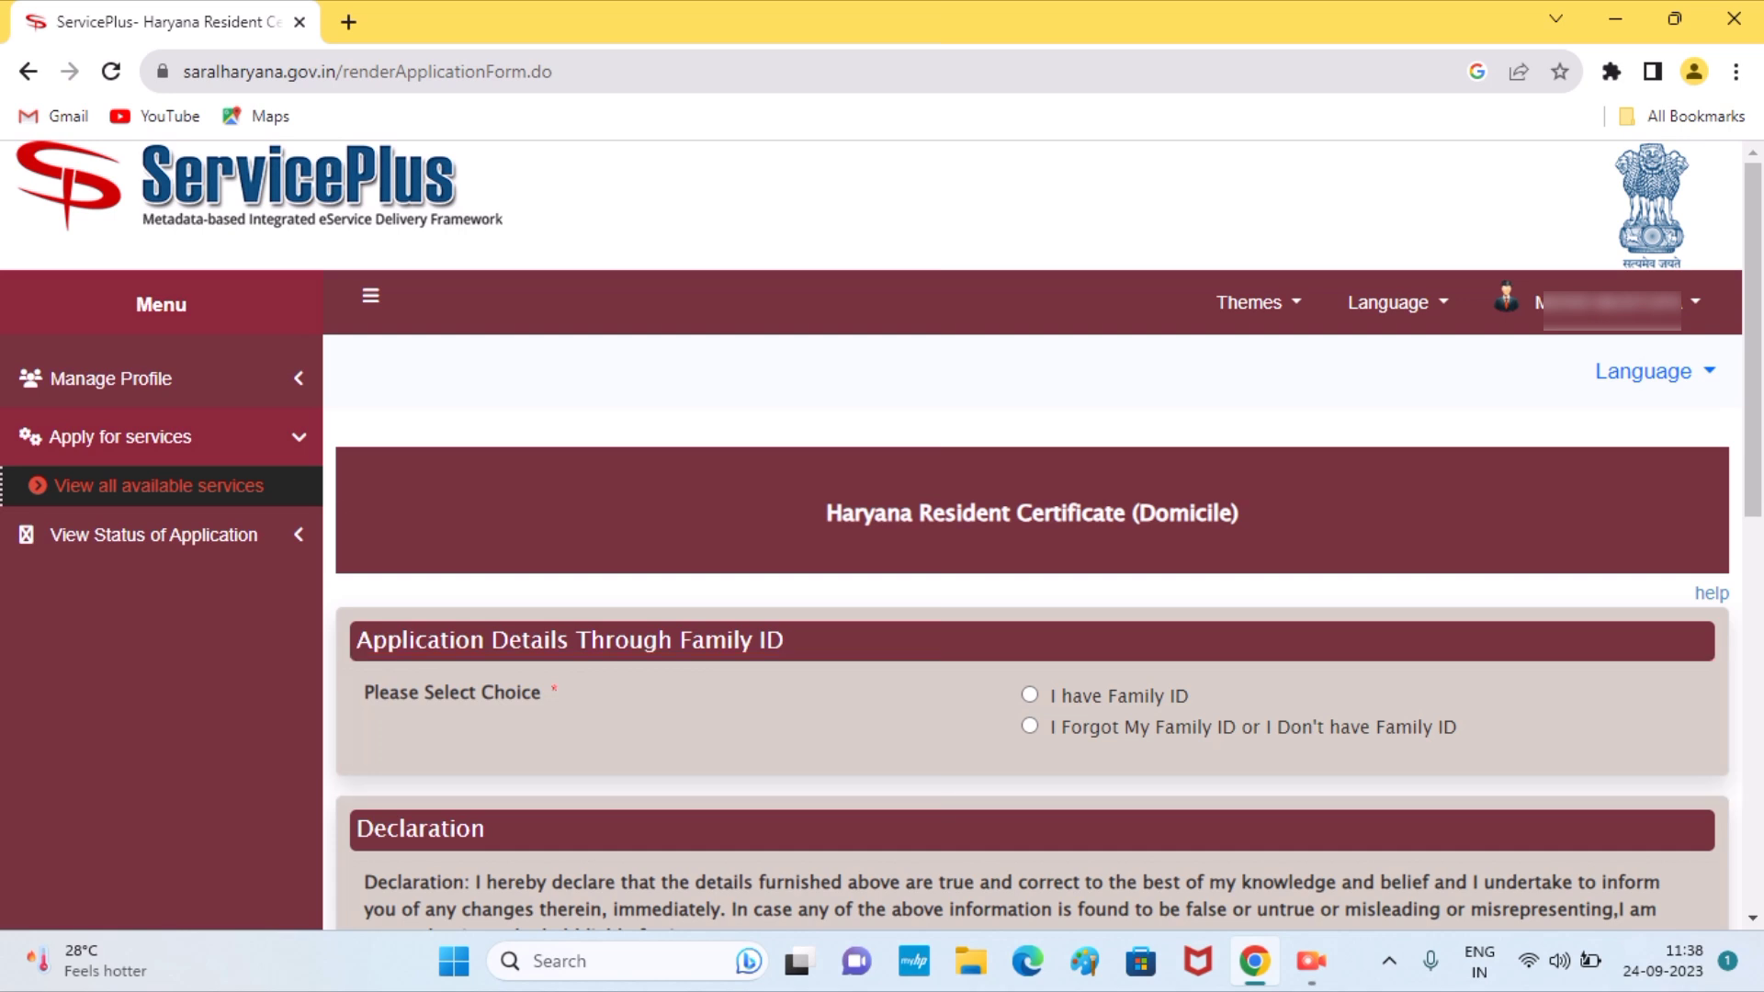
# Select 'I have Family ID' and enter the applicant's Family ID.
pyautogui.click(1029, 694)
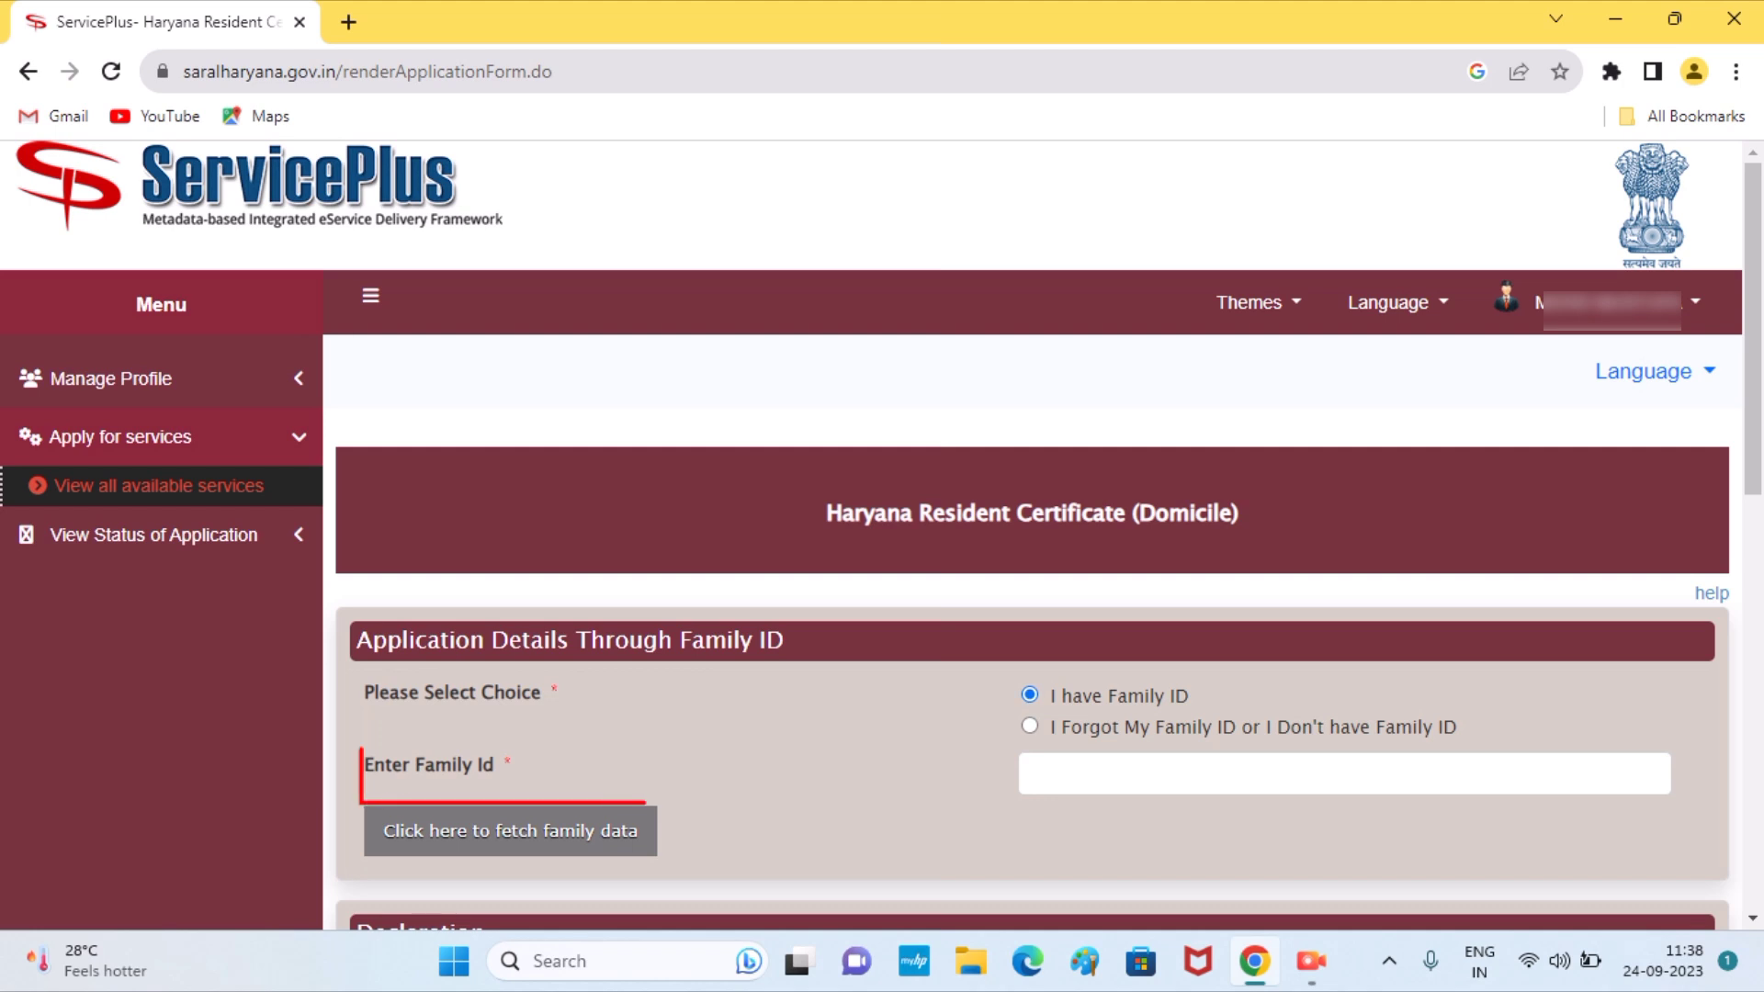
pyautogui.click(1030, 774)
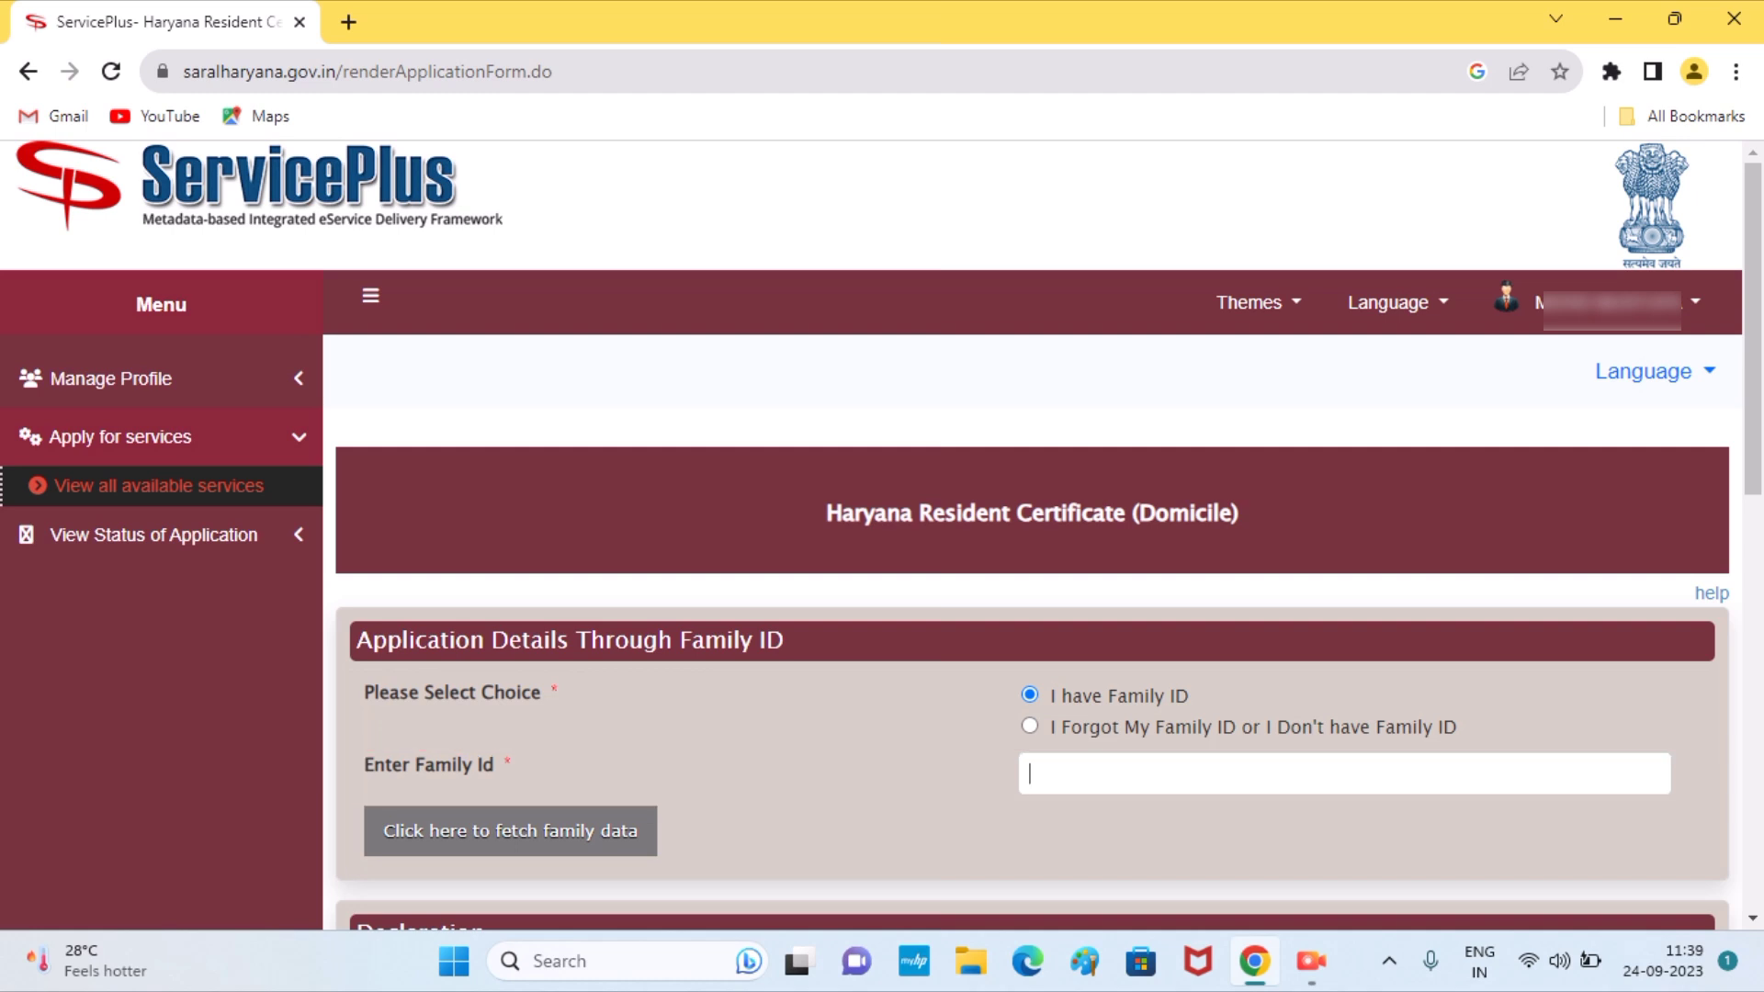
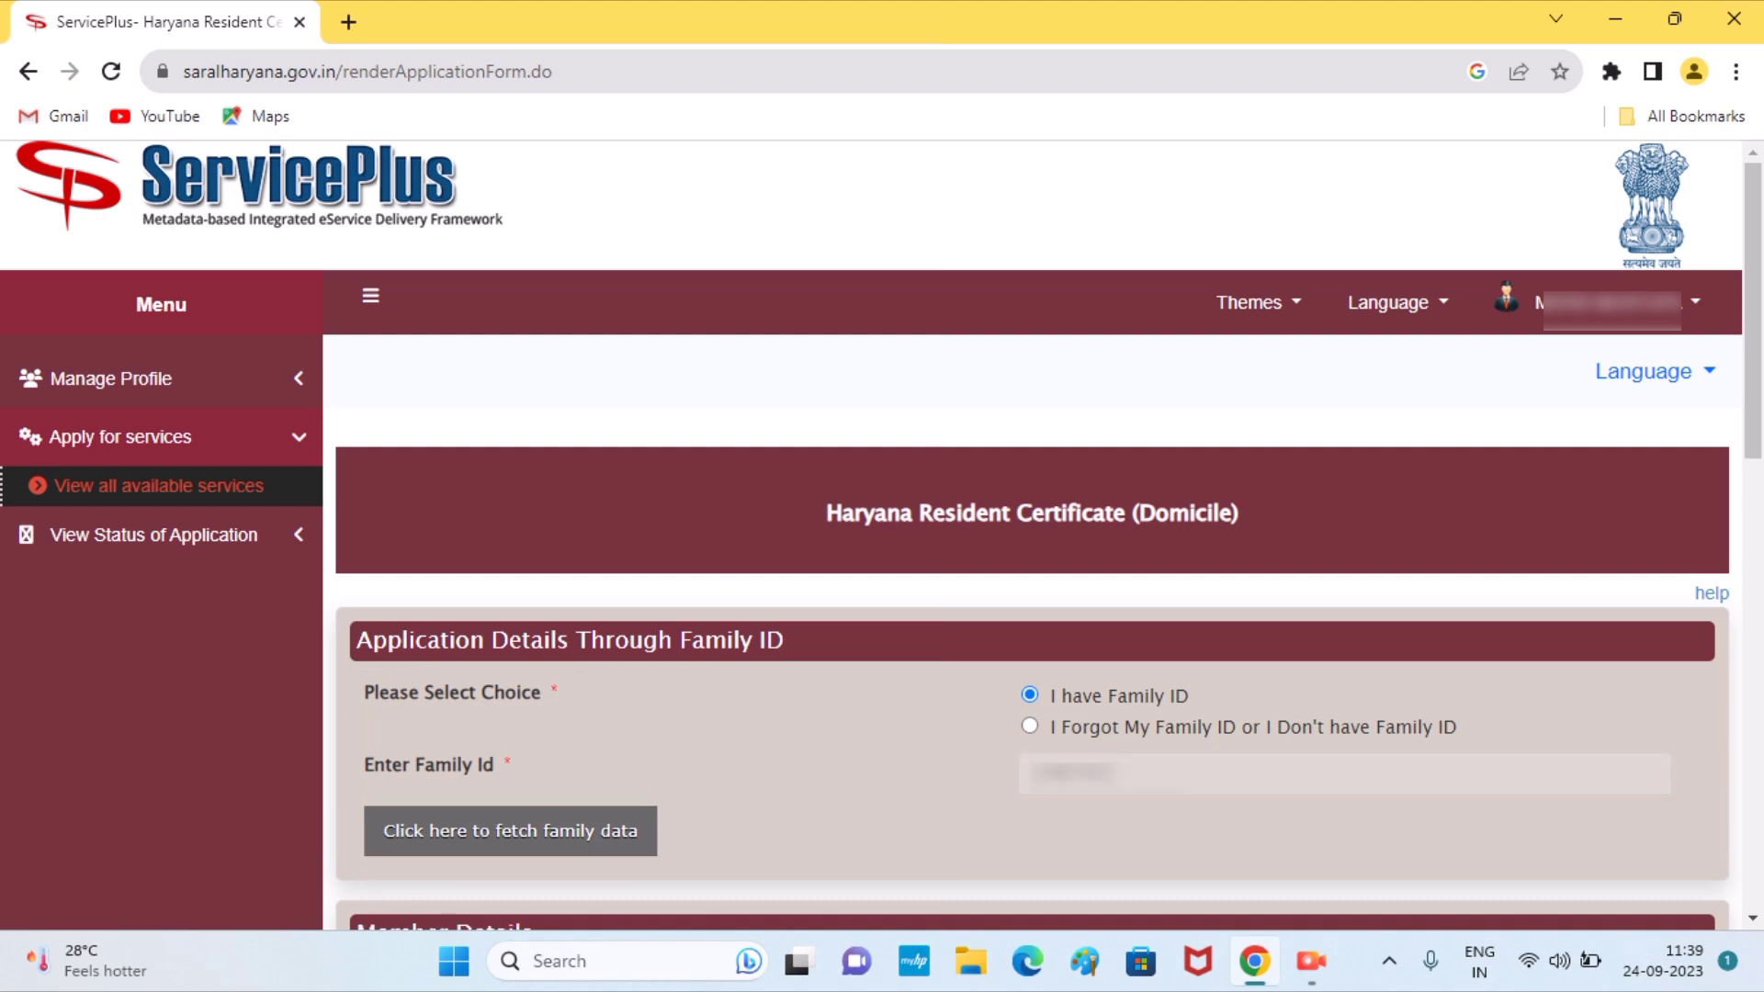
pyautogui.scroll(-3, 1028, 533)
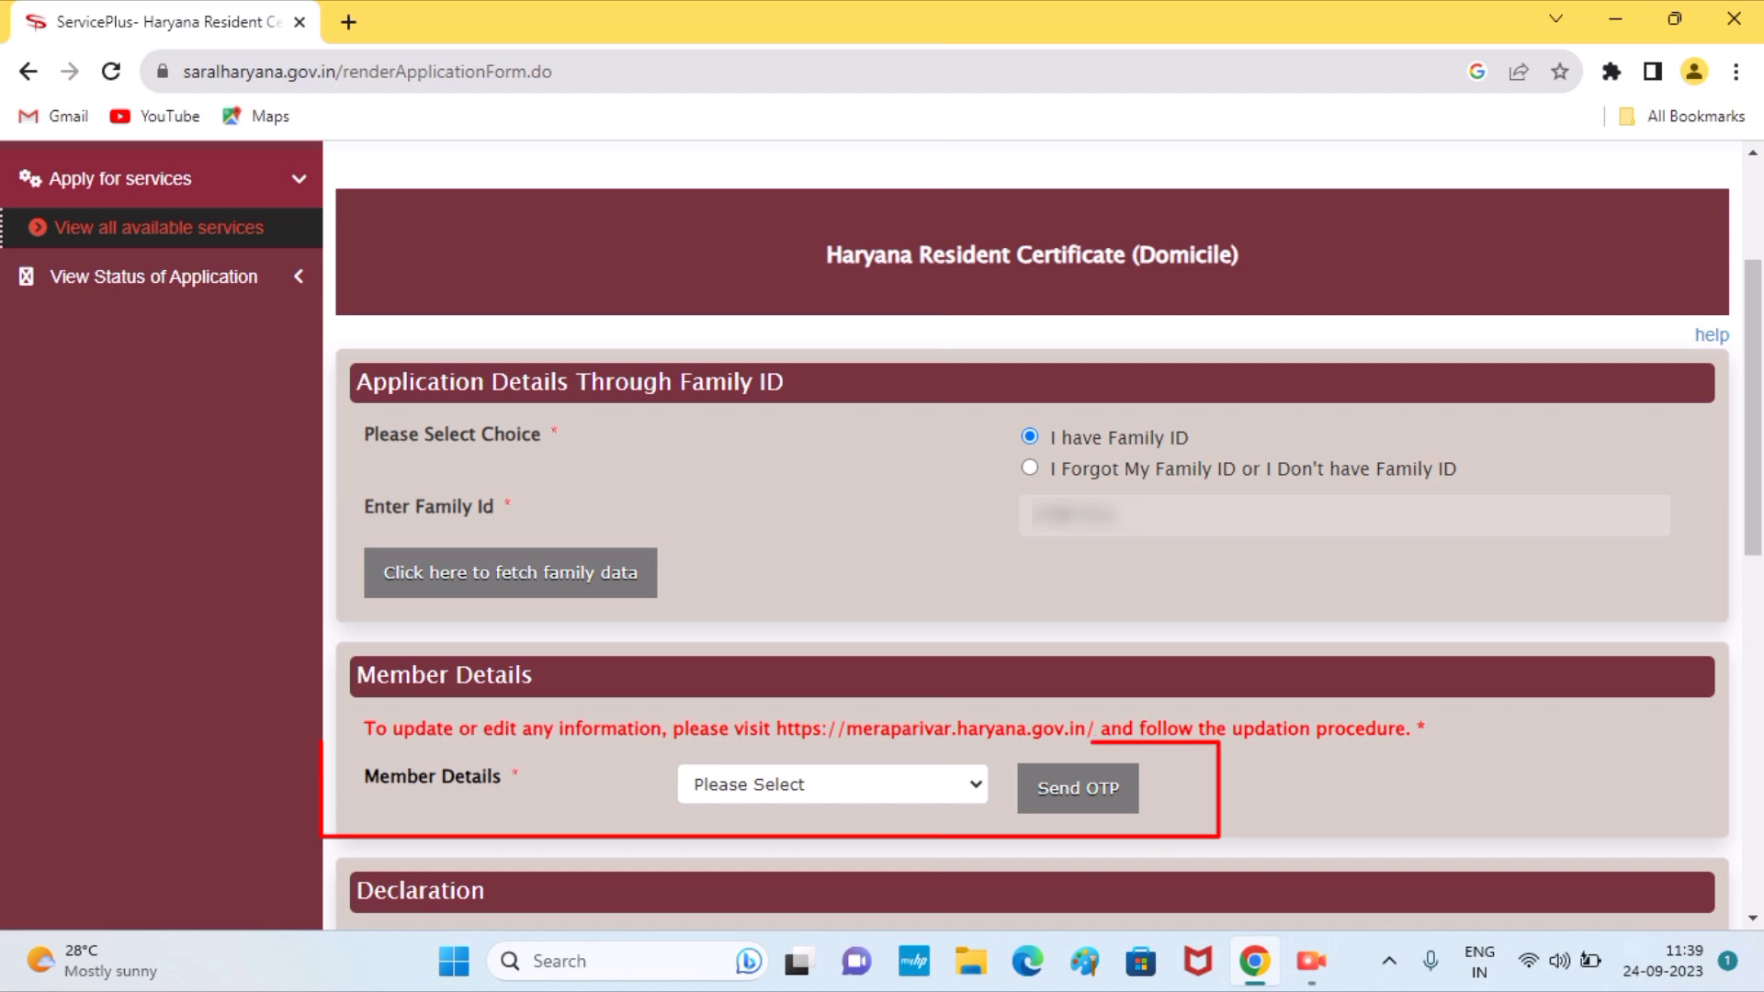
# Choose the family member from Member Details and confirm applying for them.
pyautogui.click(832, 784)
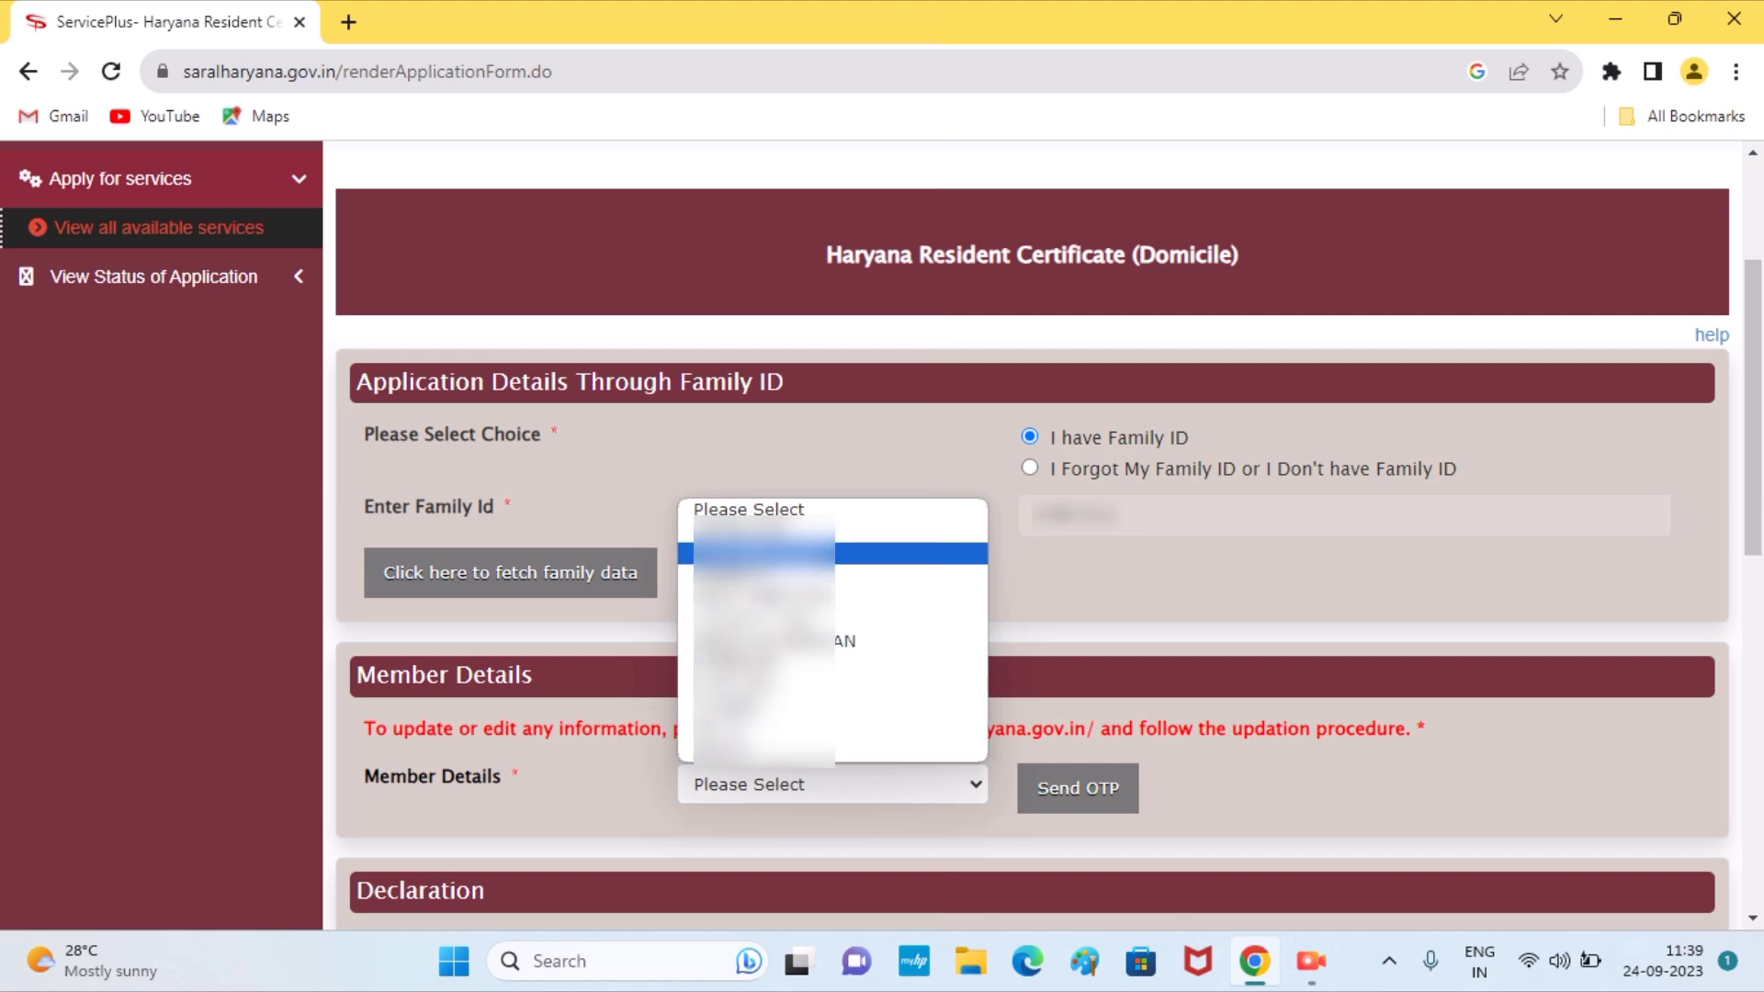
pyautogui.press('Return')
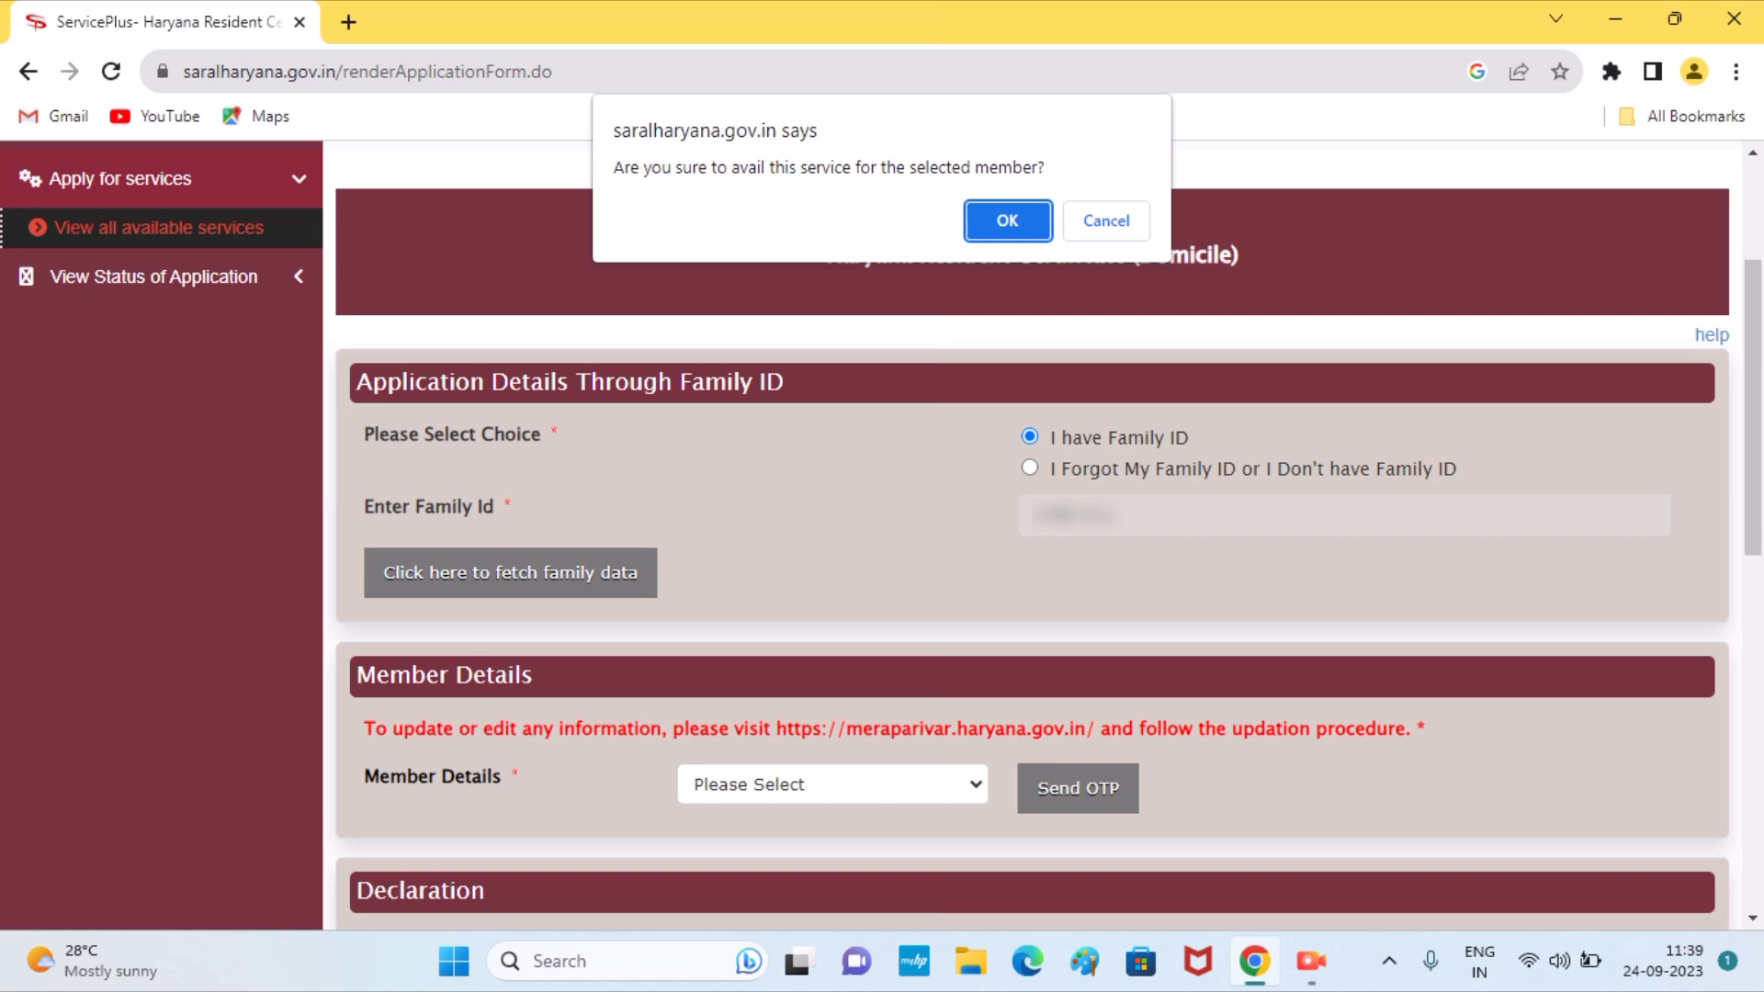
pyautogui.press('Return')
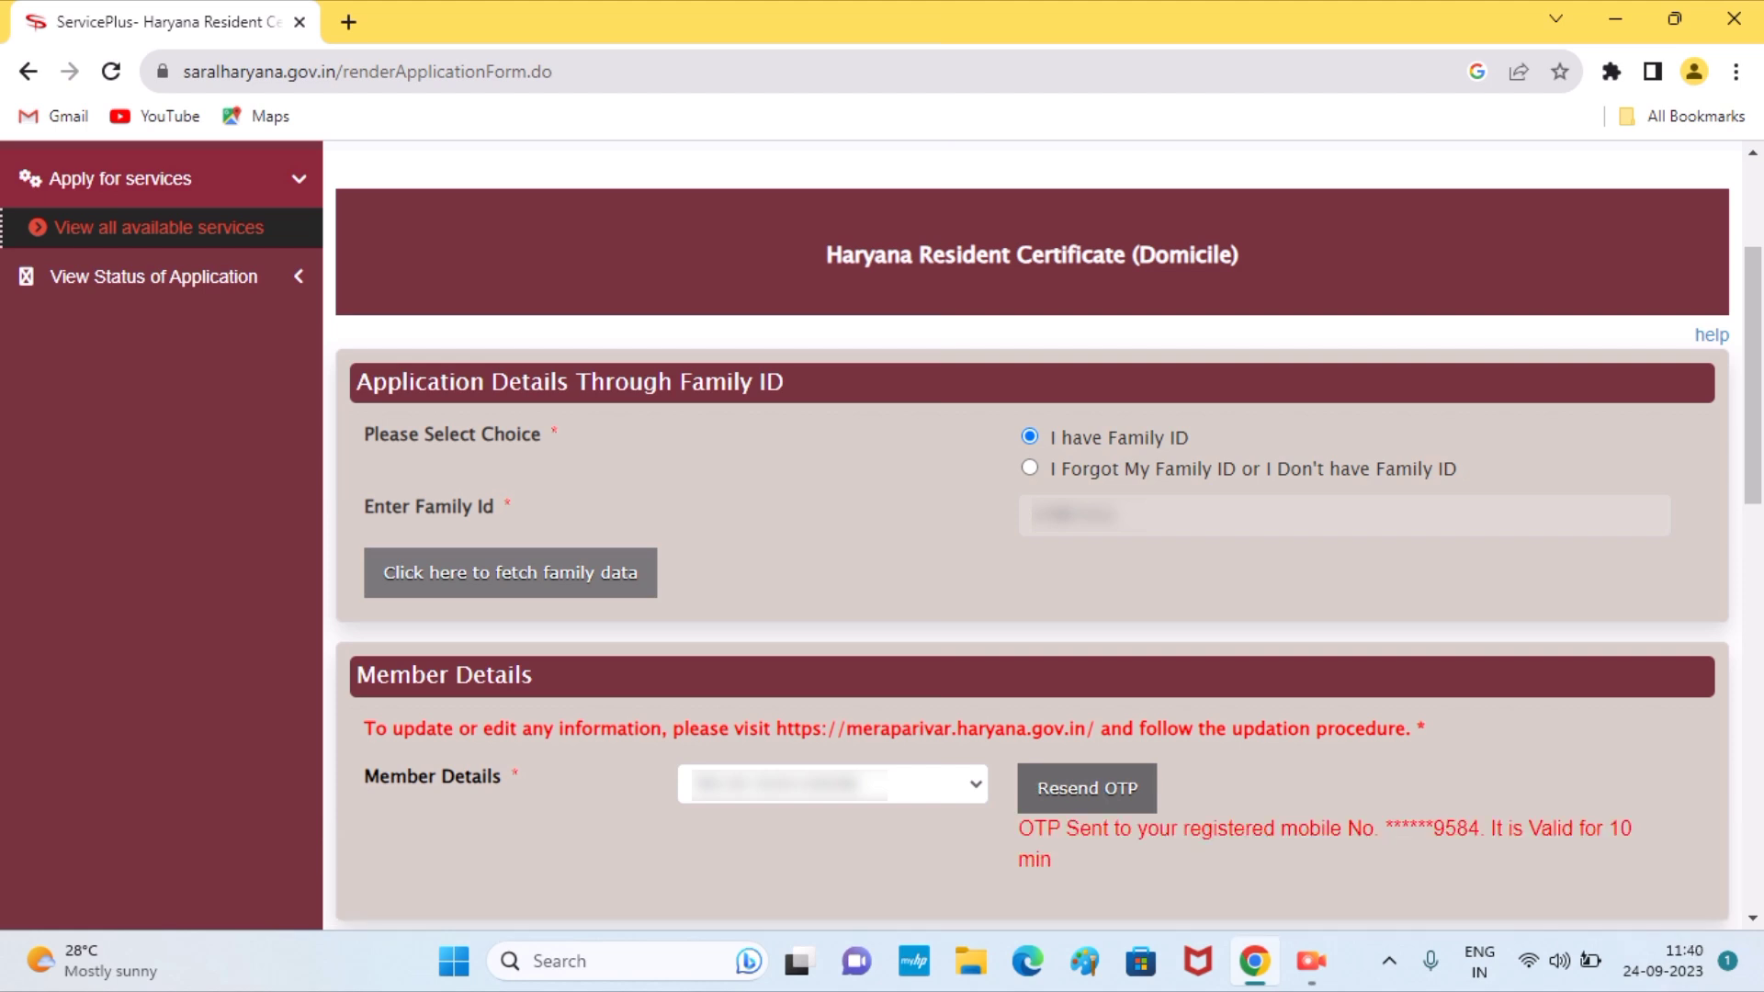
pyautogui.scroll(-4, 1029, 533)
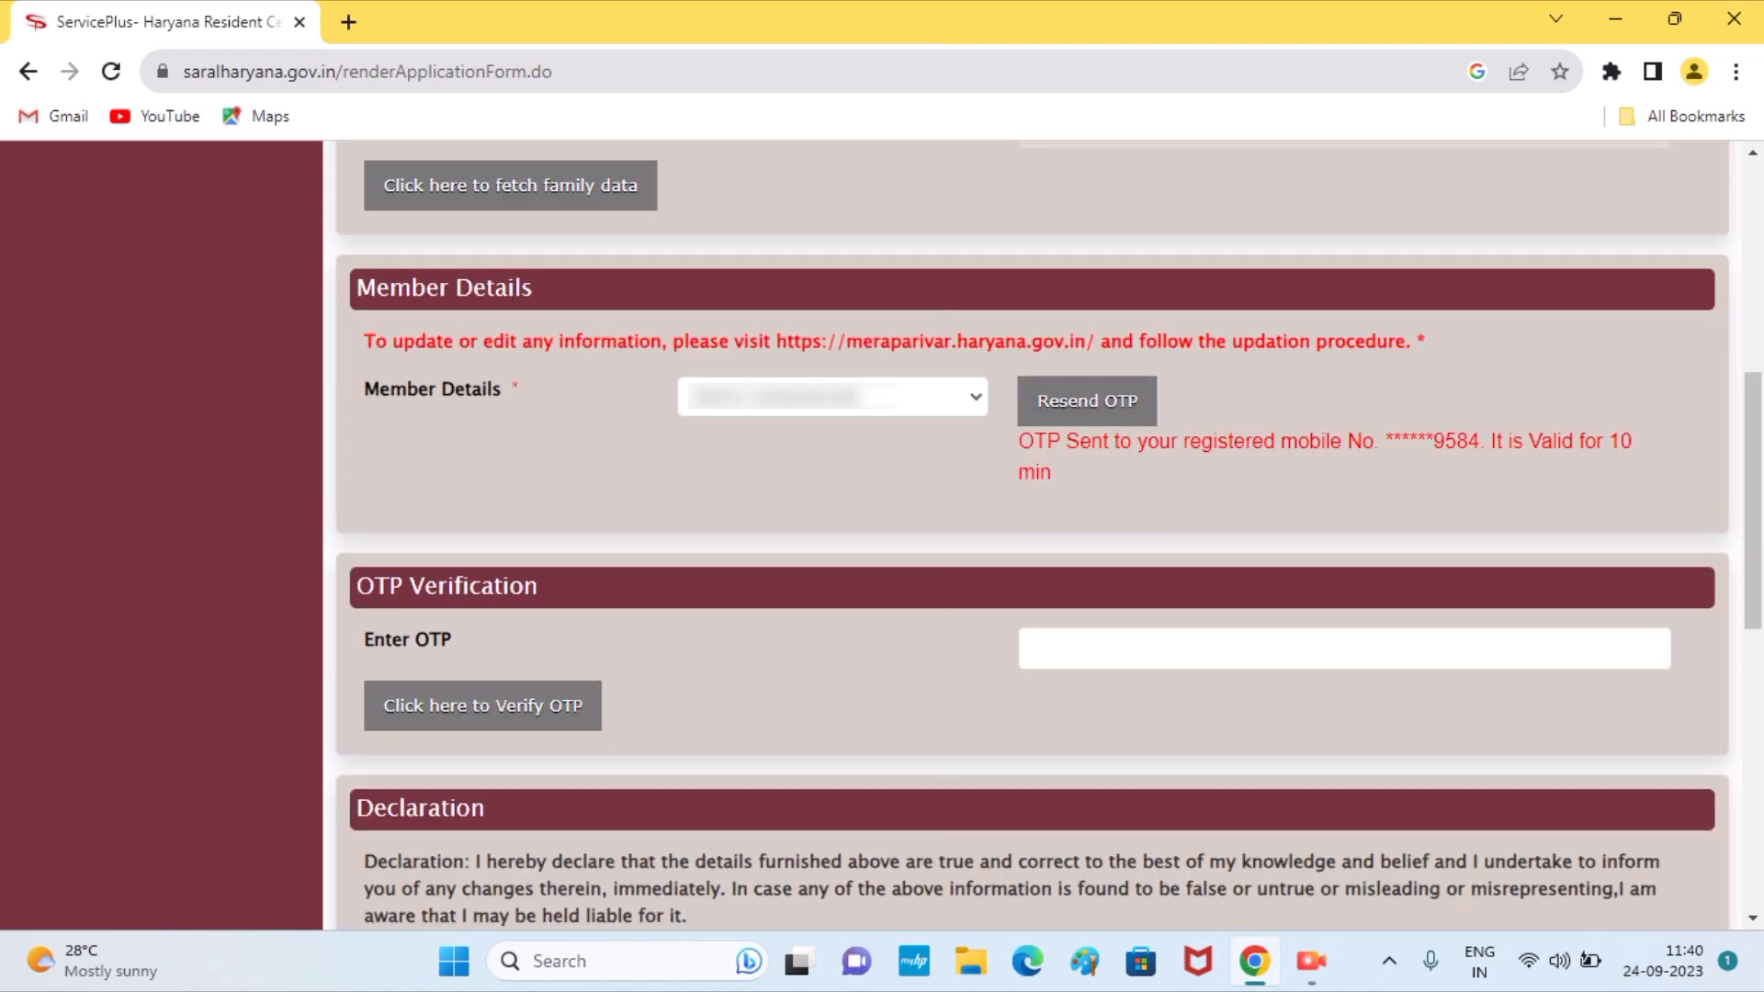
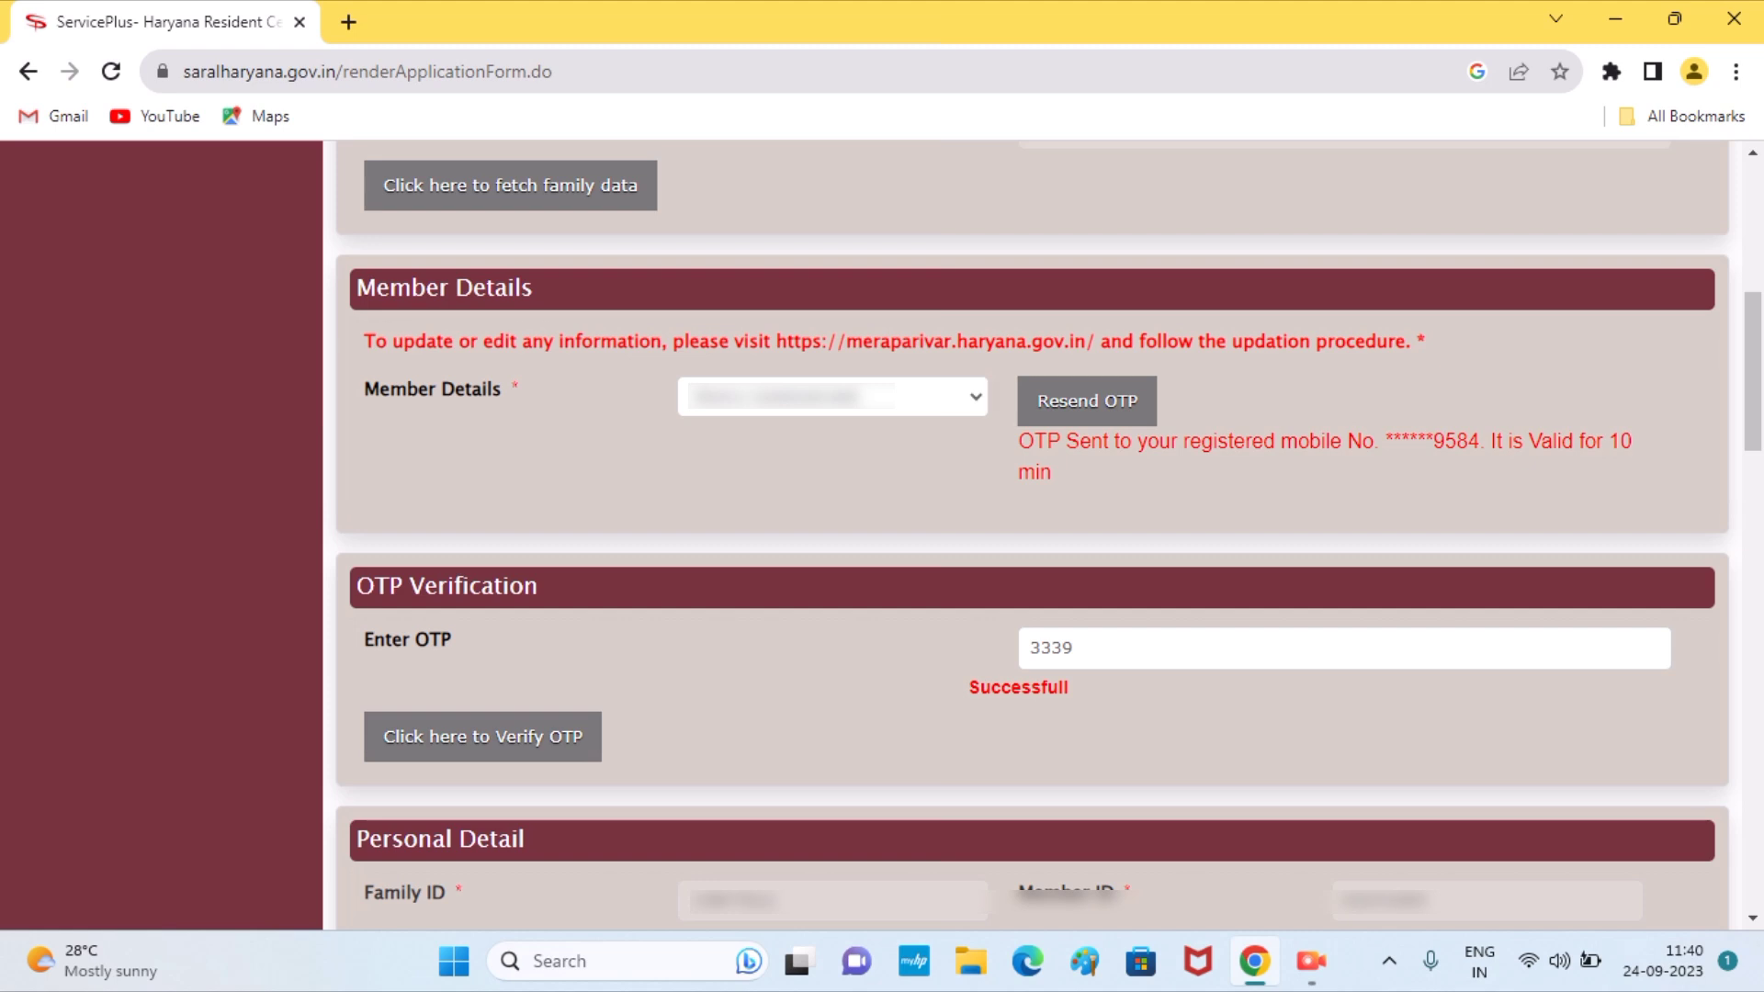
# Enter the received OTP and zoom out to review the pre-filled personal details.
pyautogui.scroll(-7, 1029, 533)
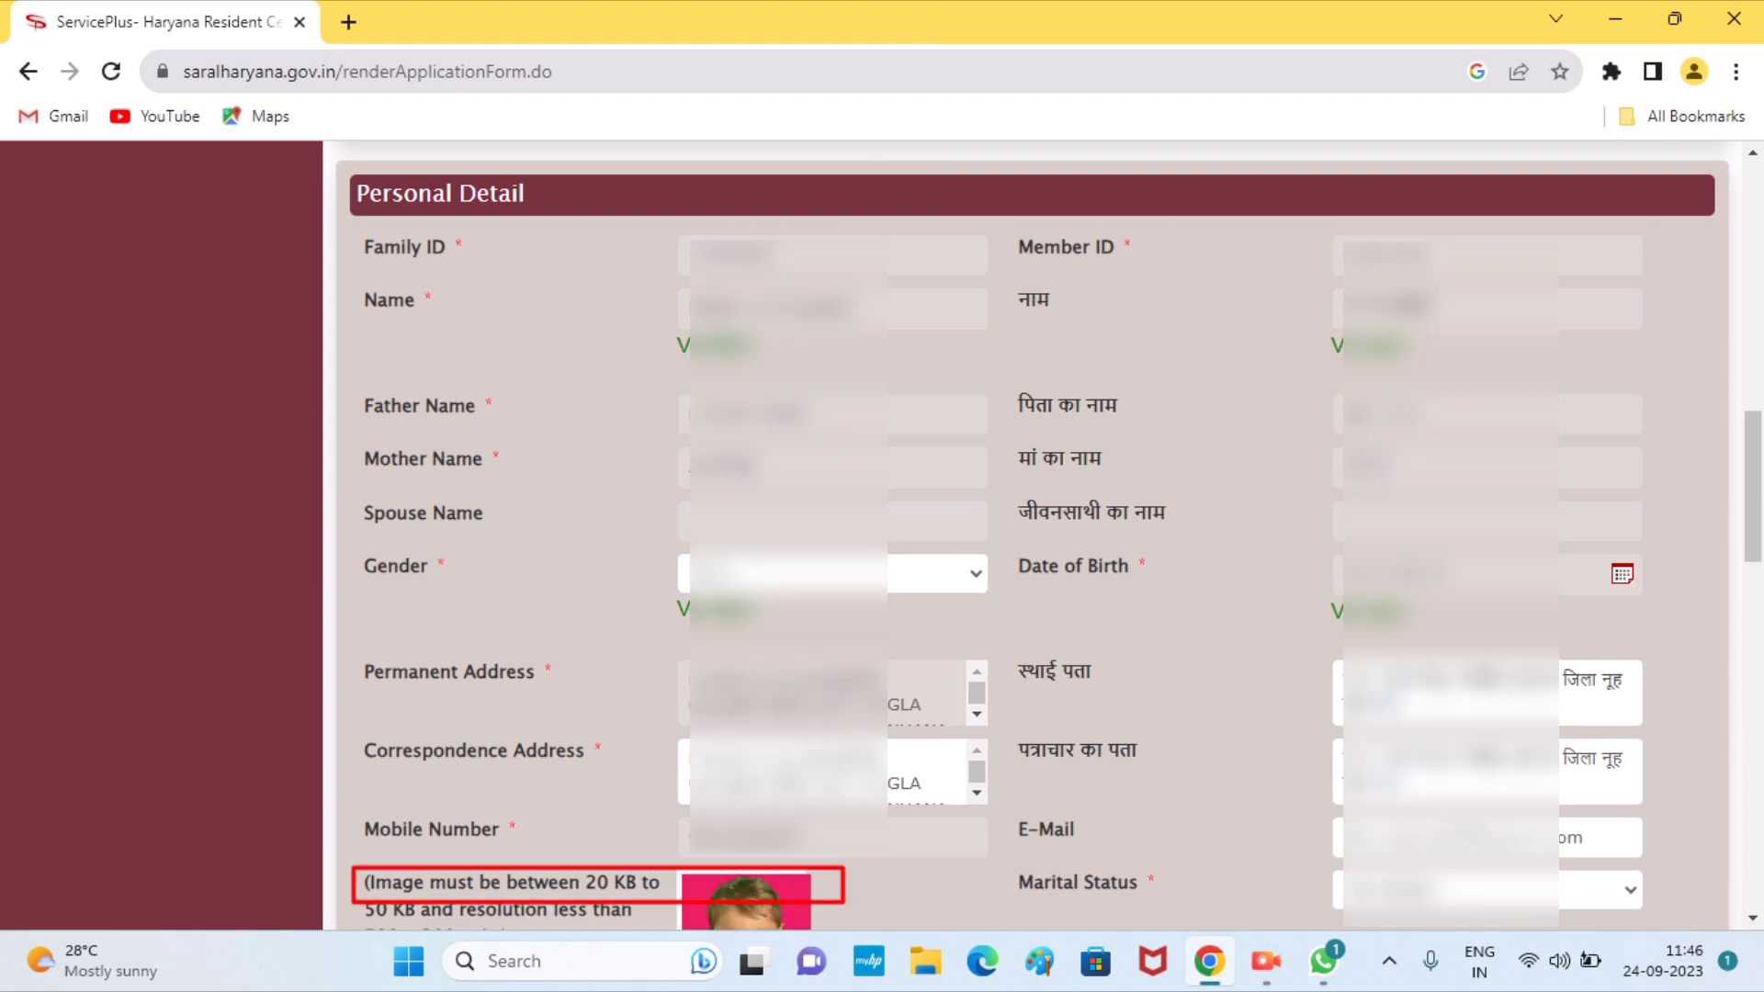
pyautogui.hotkey('ctrl', '-')
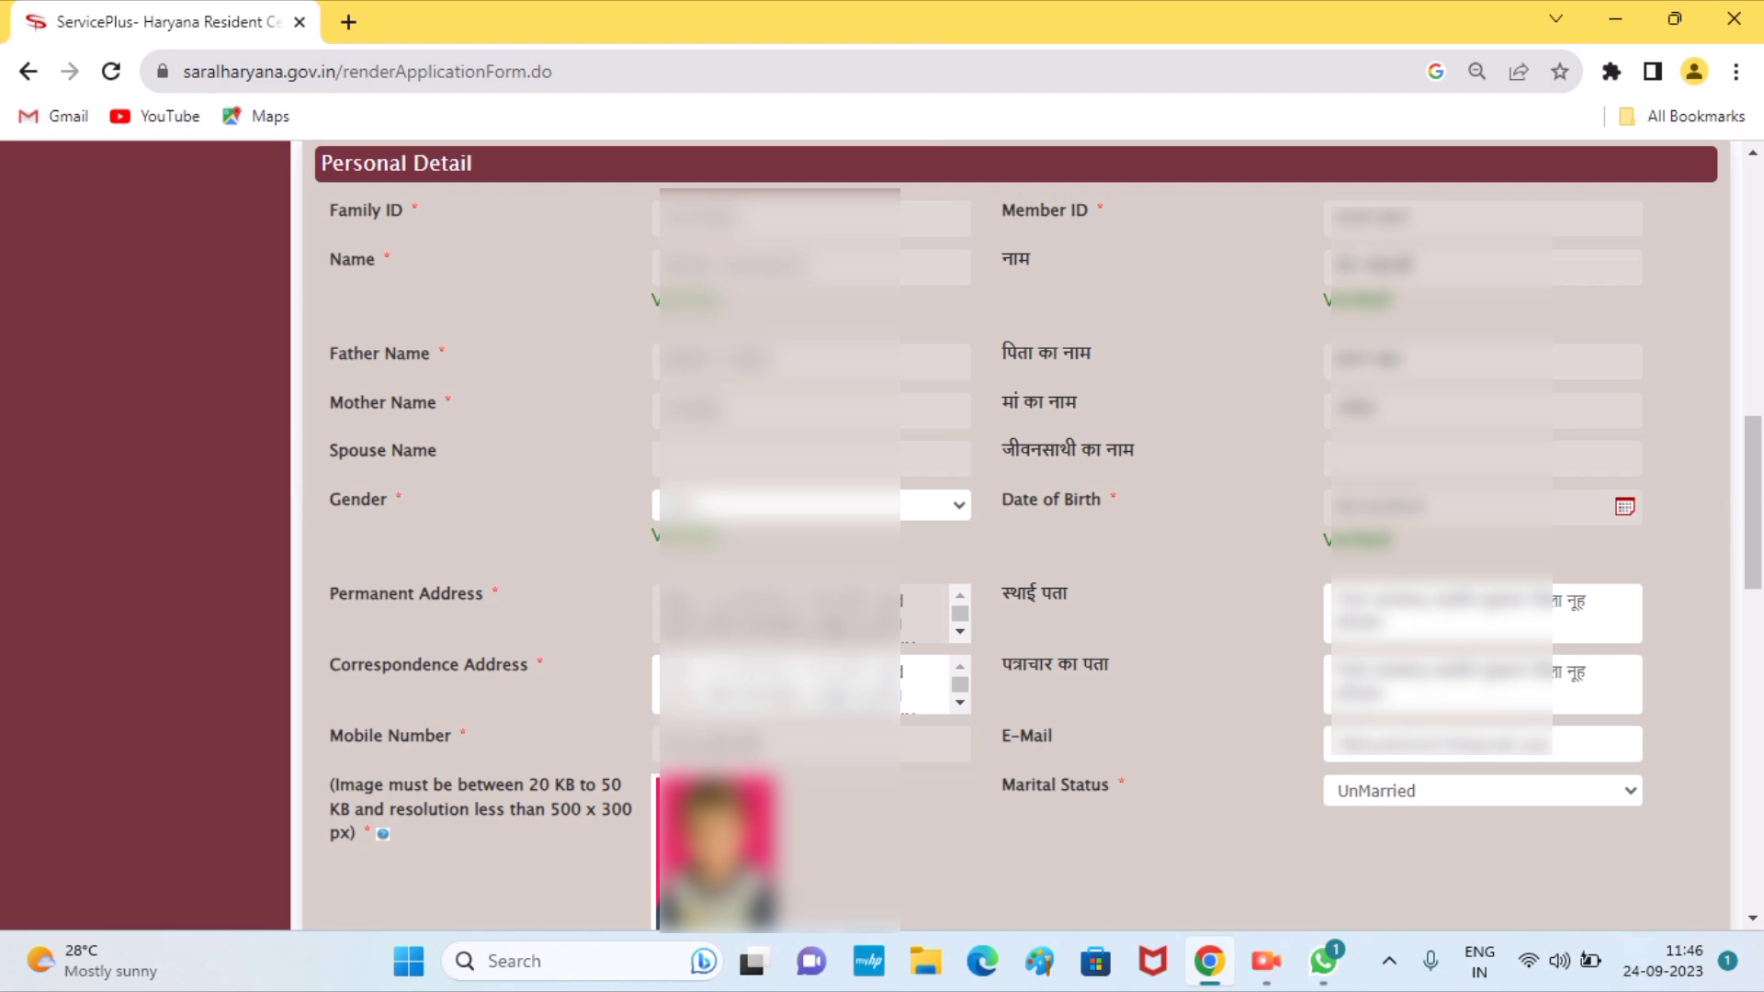
pyautogui.scroll(-10, 1011, 533)
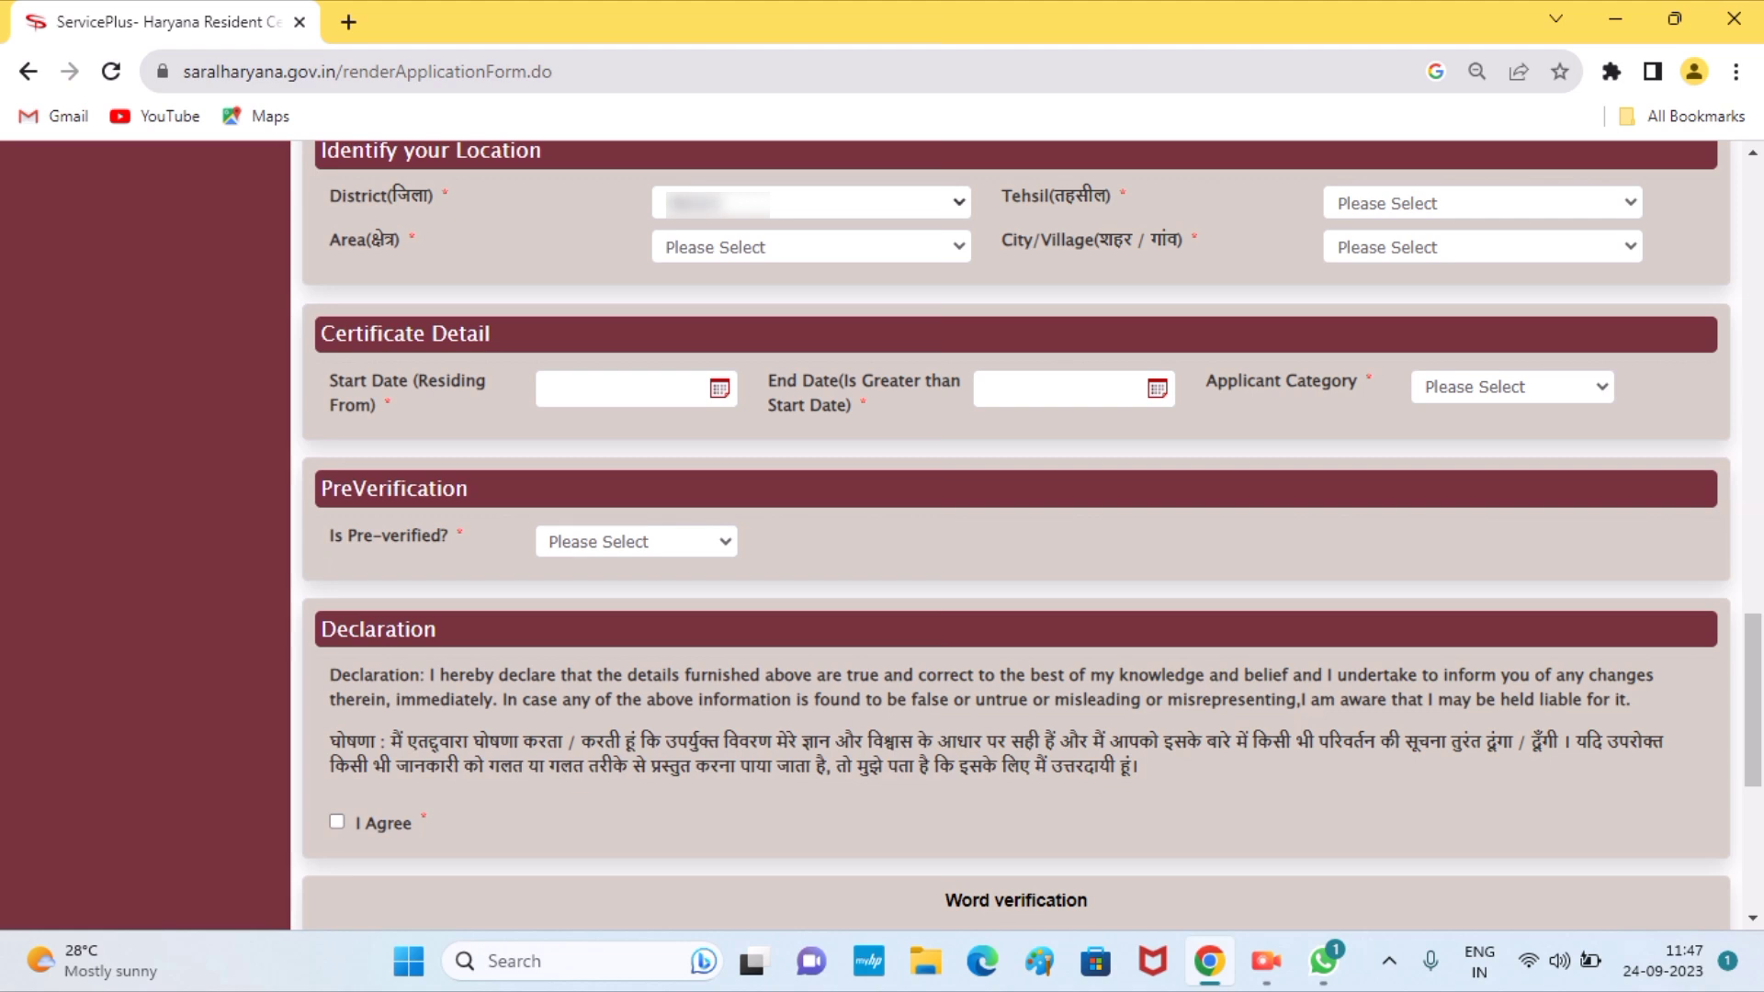
# Choose the applicant's tehsil and set the Area to Rural.
pyautogui.click(1482, 202)
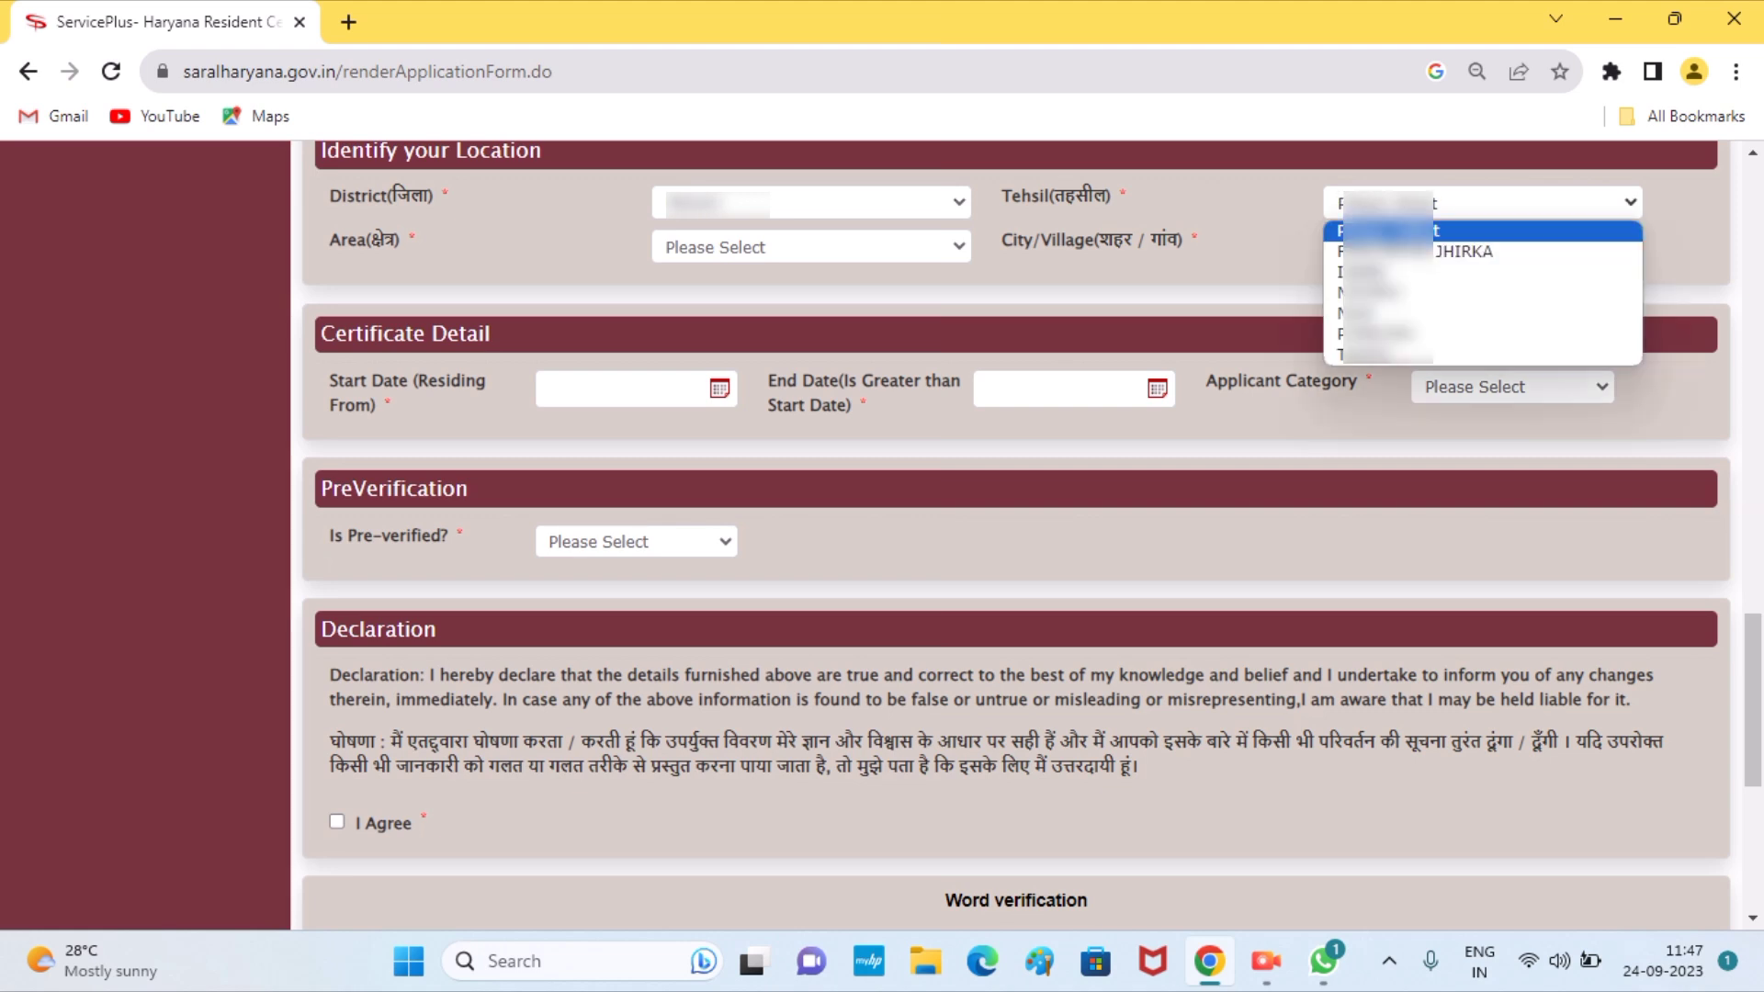
pyautogui.press('Down')
pyautogui.press('Down')
pyautogui.press('Down')
pyautogui.press('Down')
pyautogui.press('Down')
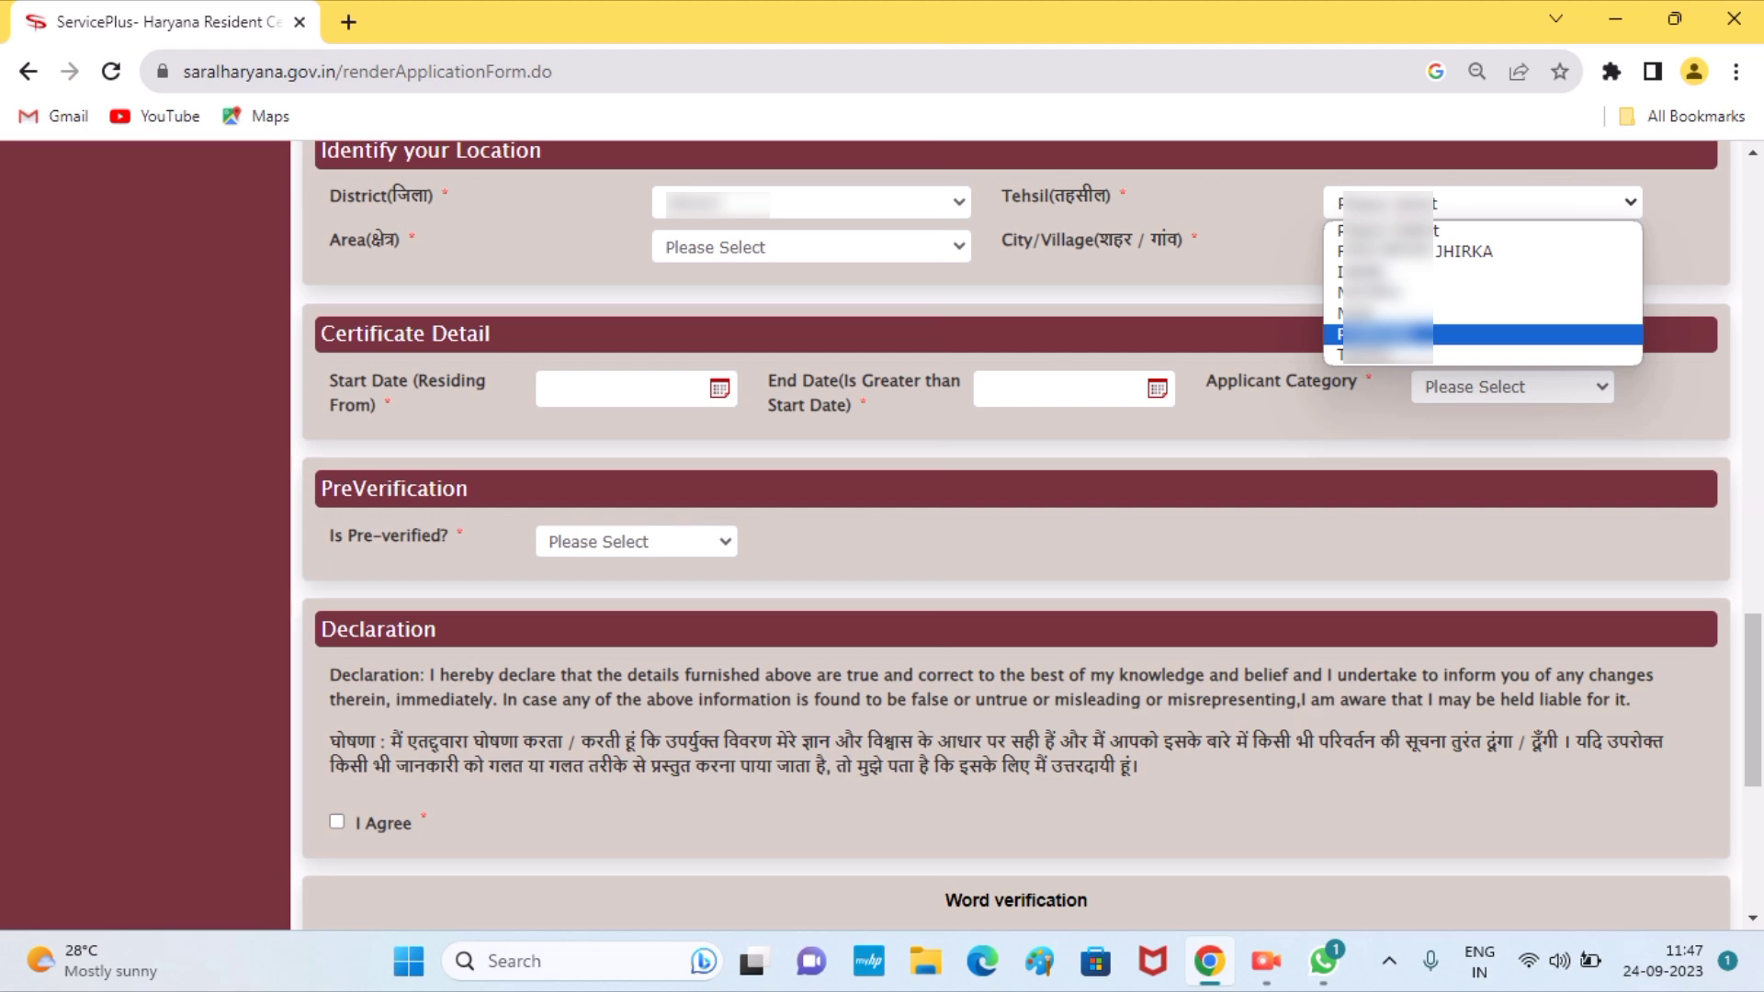
pyautogui.press('Return')
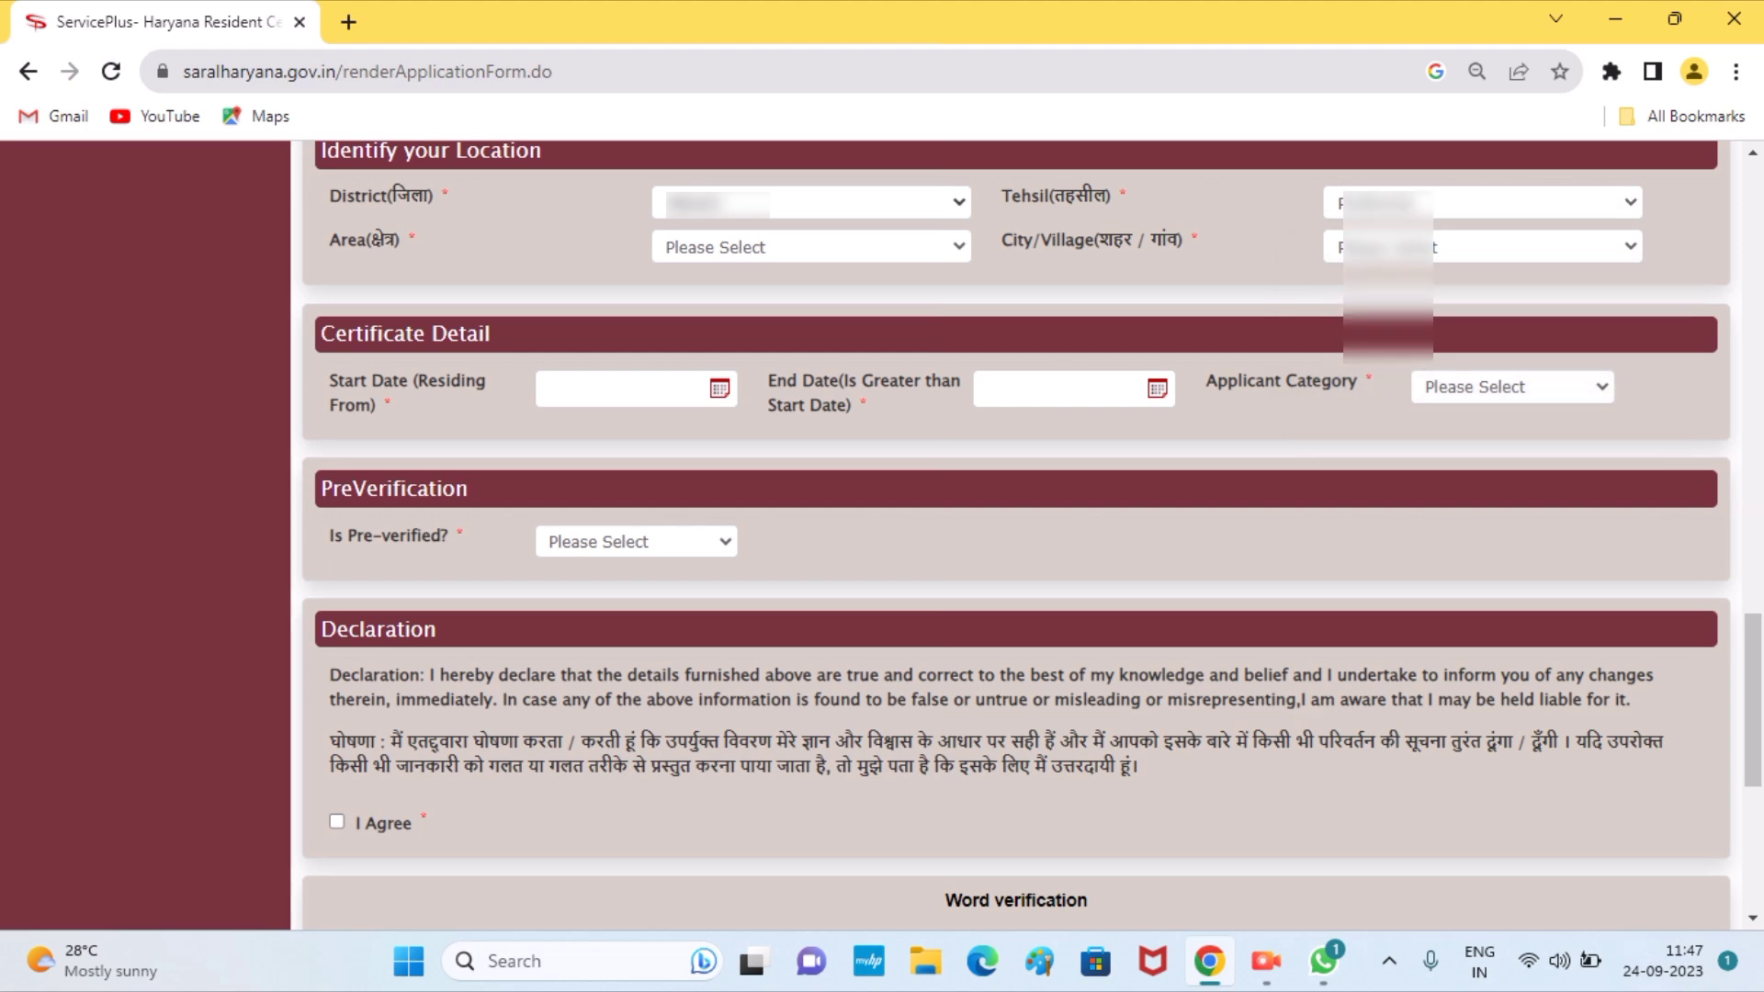
pyautogui.hotkey('alt', 'Down')
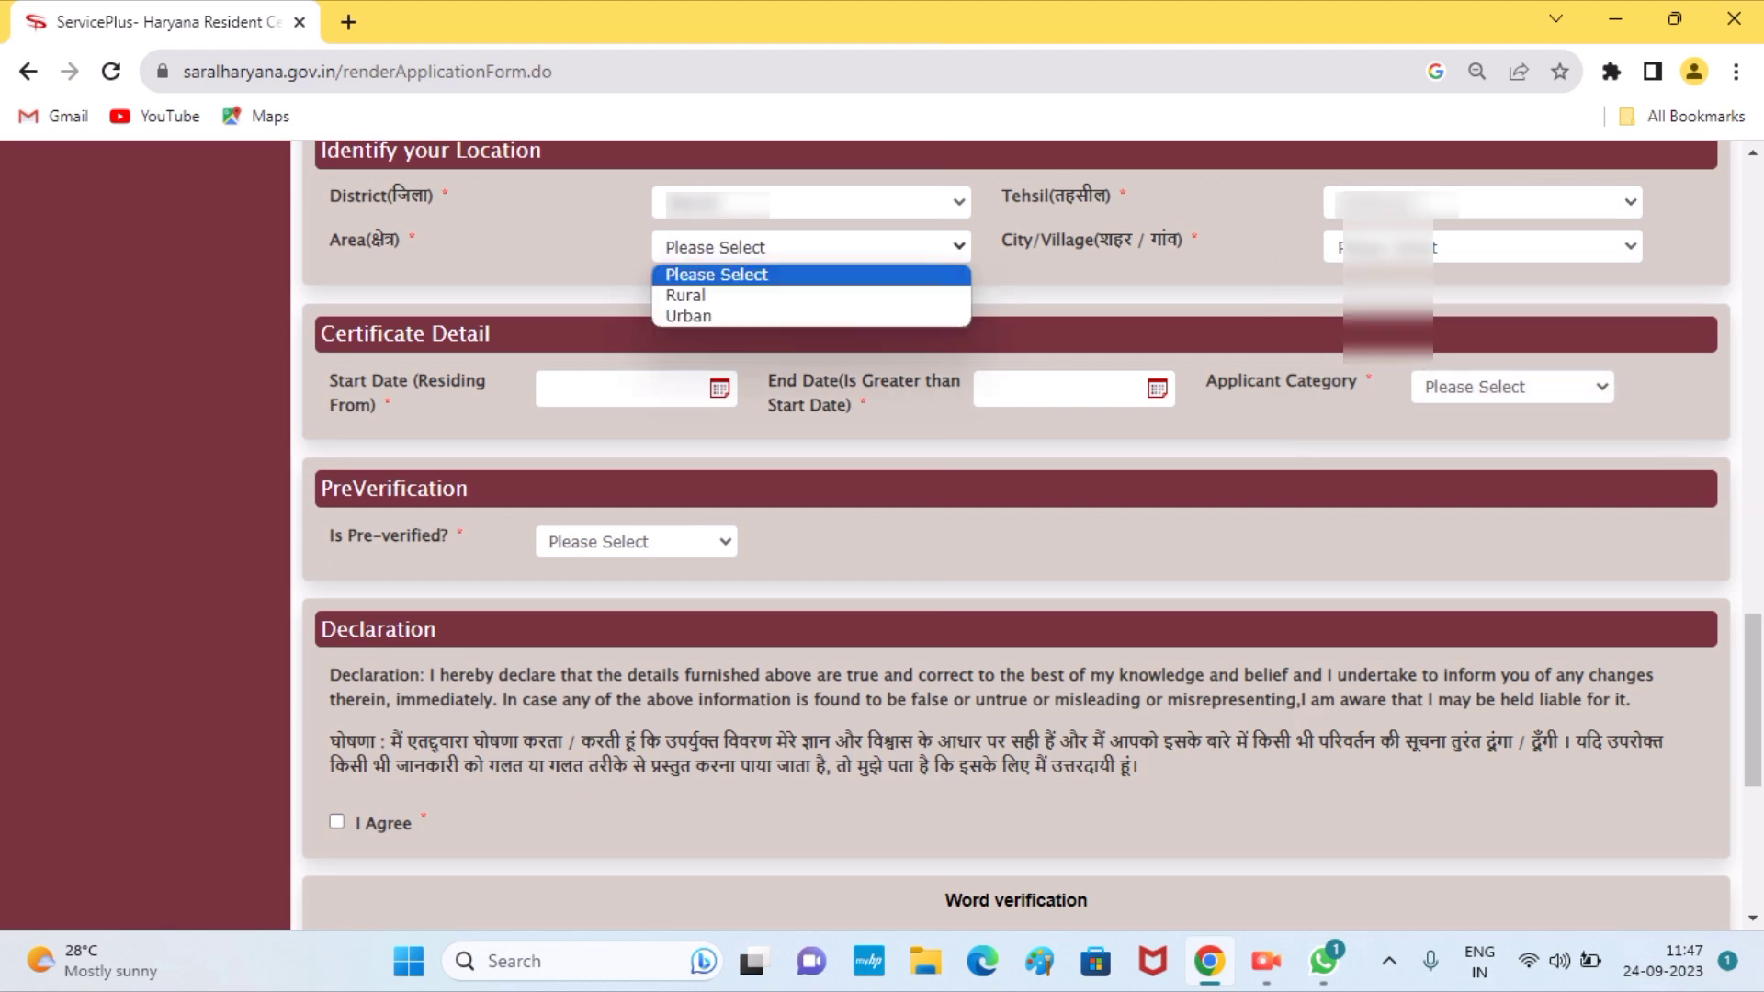
pyautogui.press('Down')
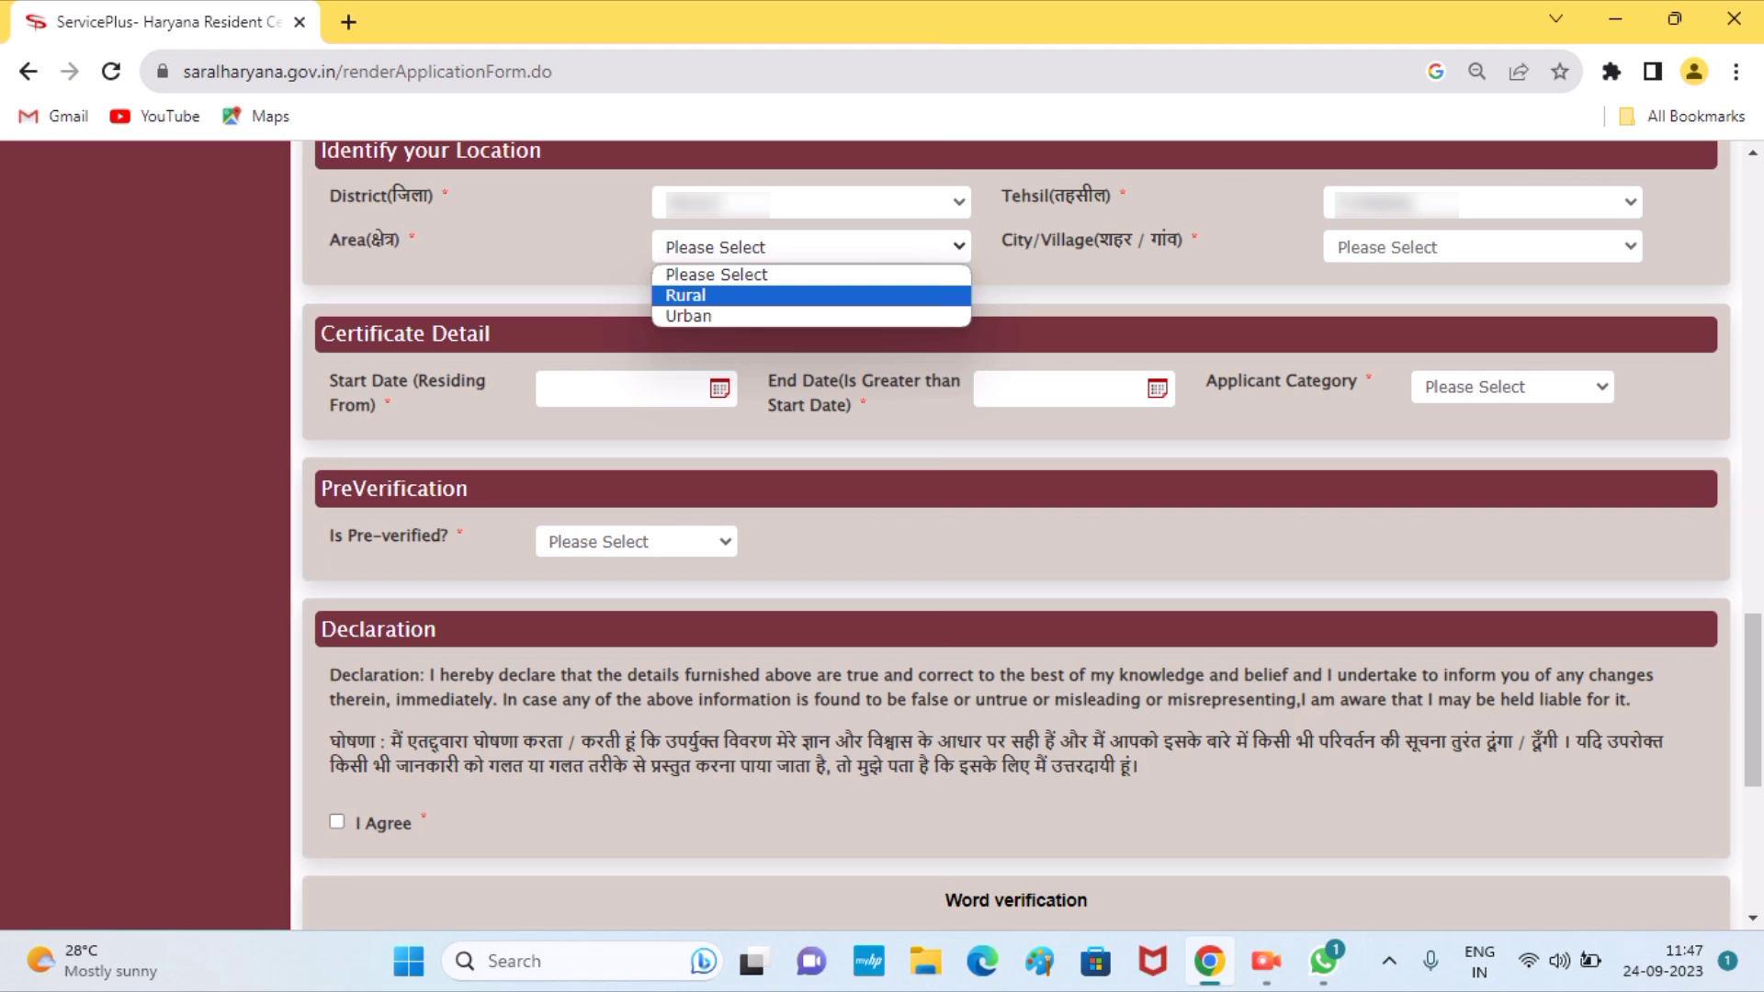
pyautogui.press('Escape')
pyautogui.press('Down')
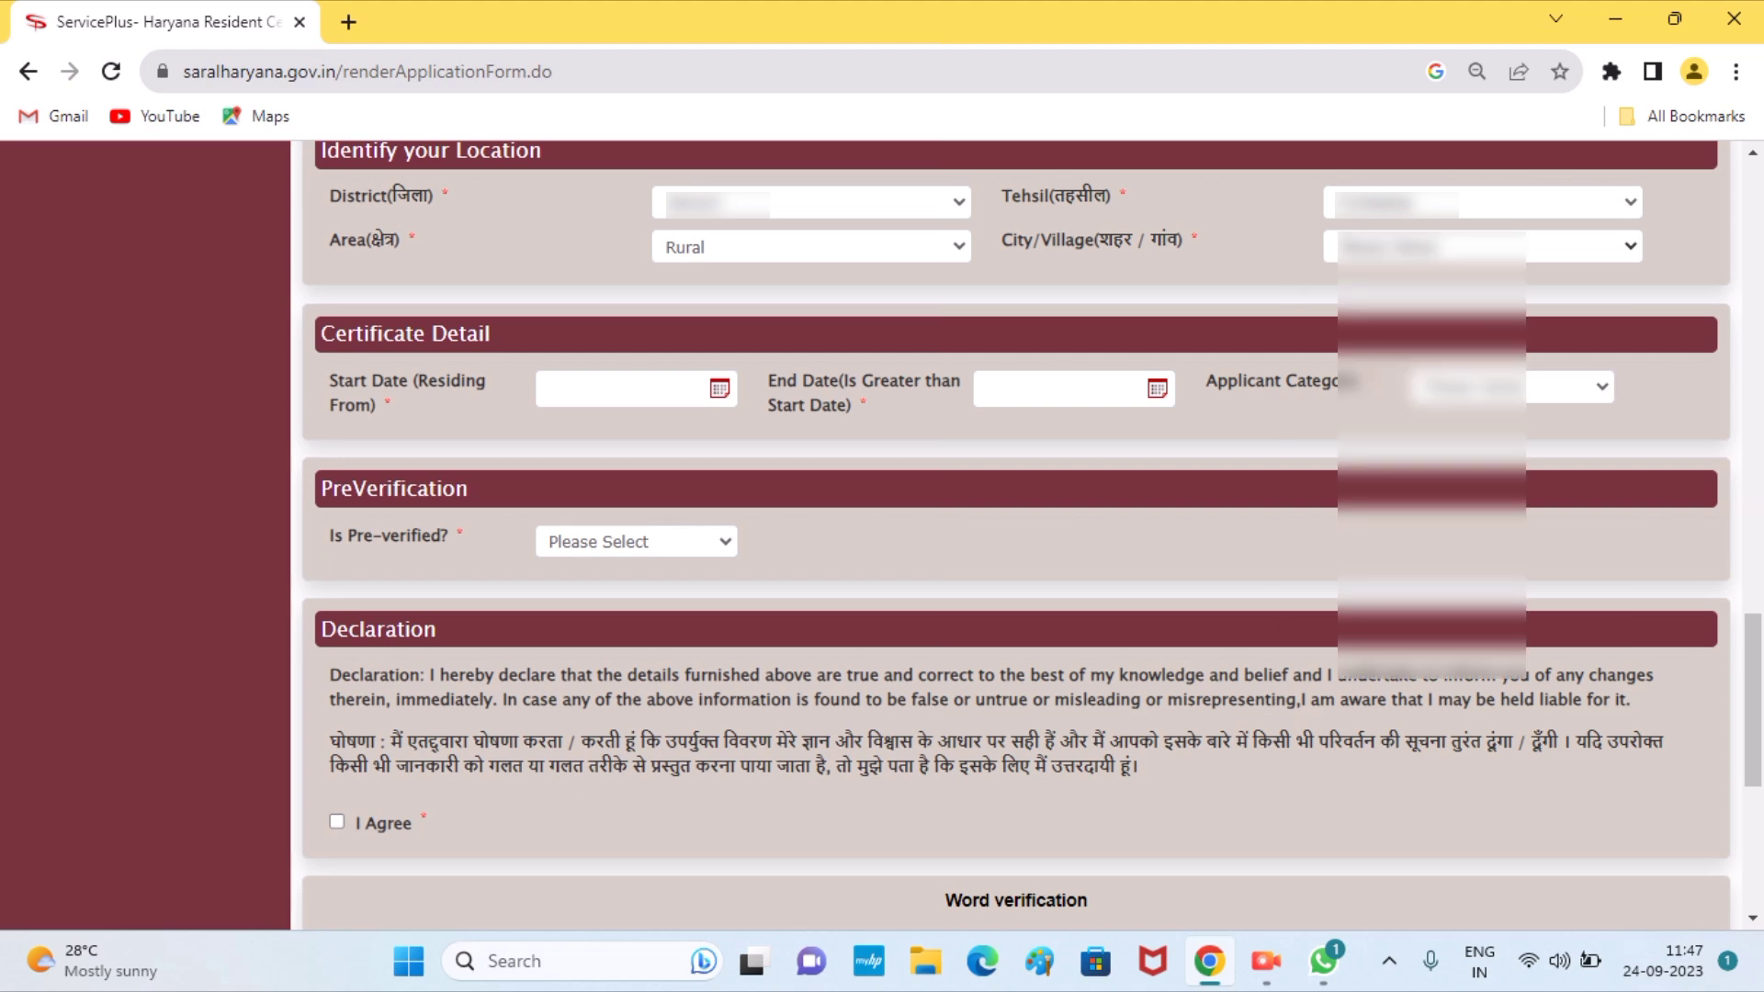
# Select the village beginning with 'm' in the City/Village list.
pyautogui.hotkey('alt', 'Down')
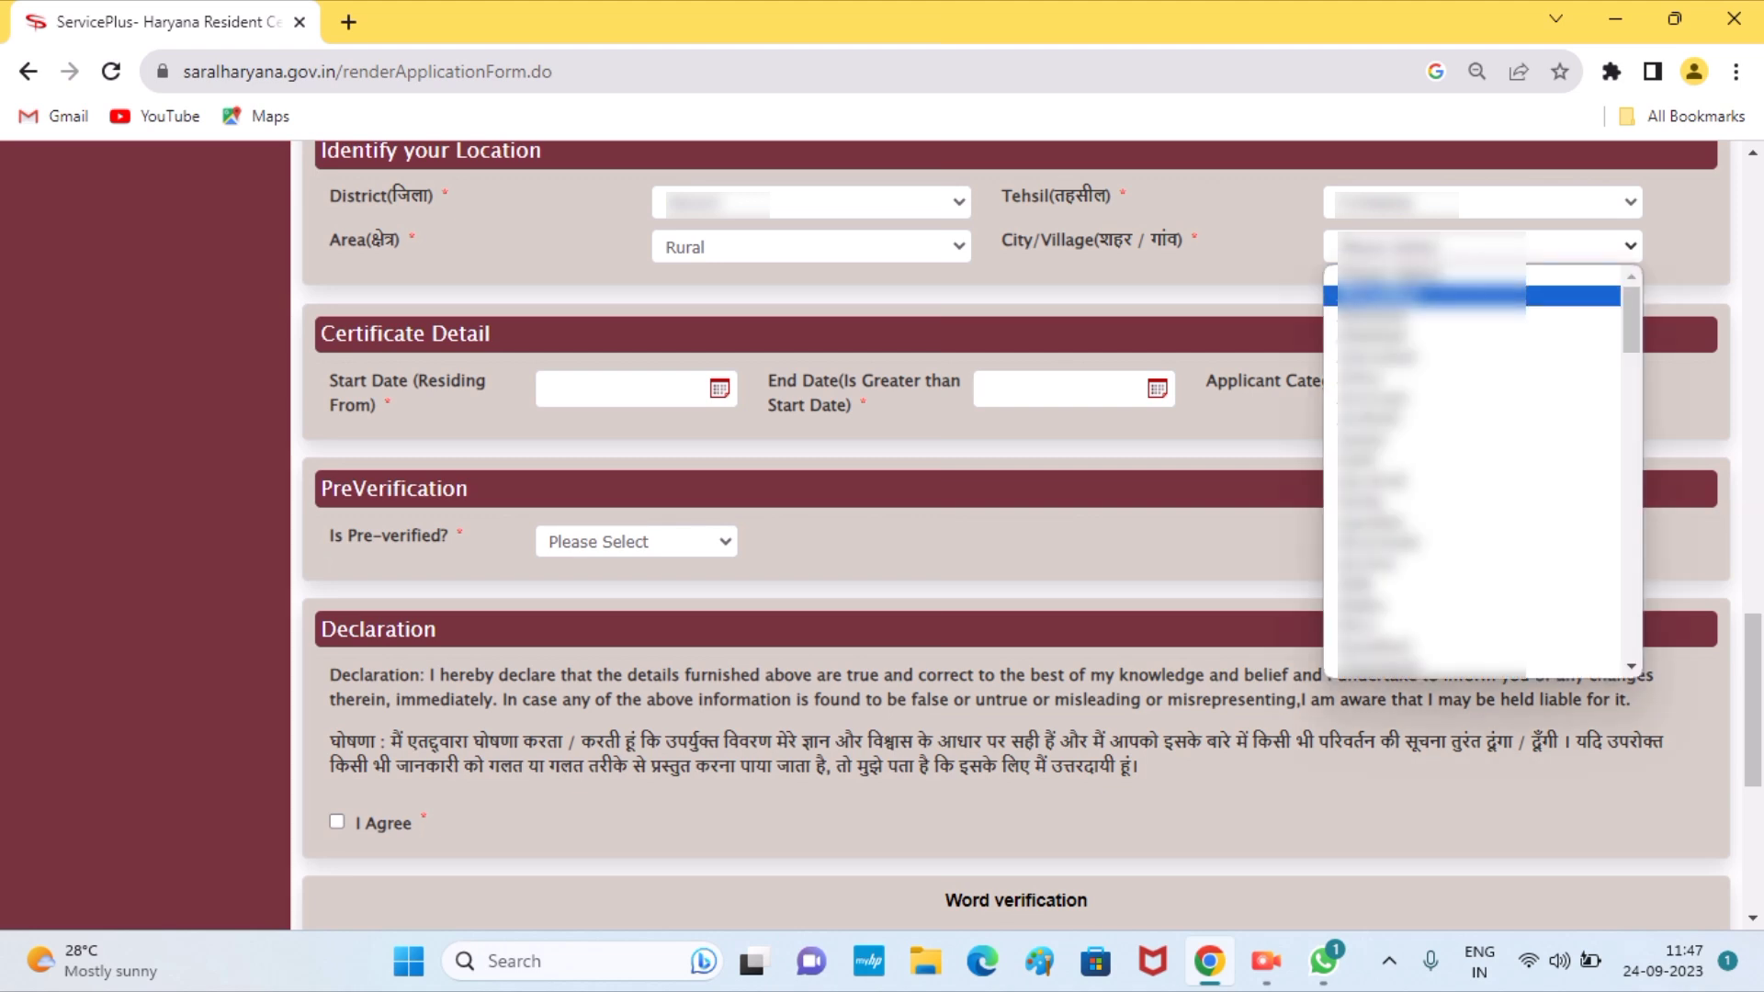
pyautogui.write('m')
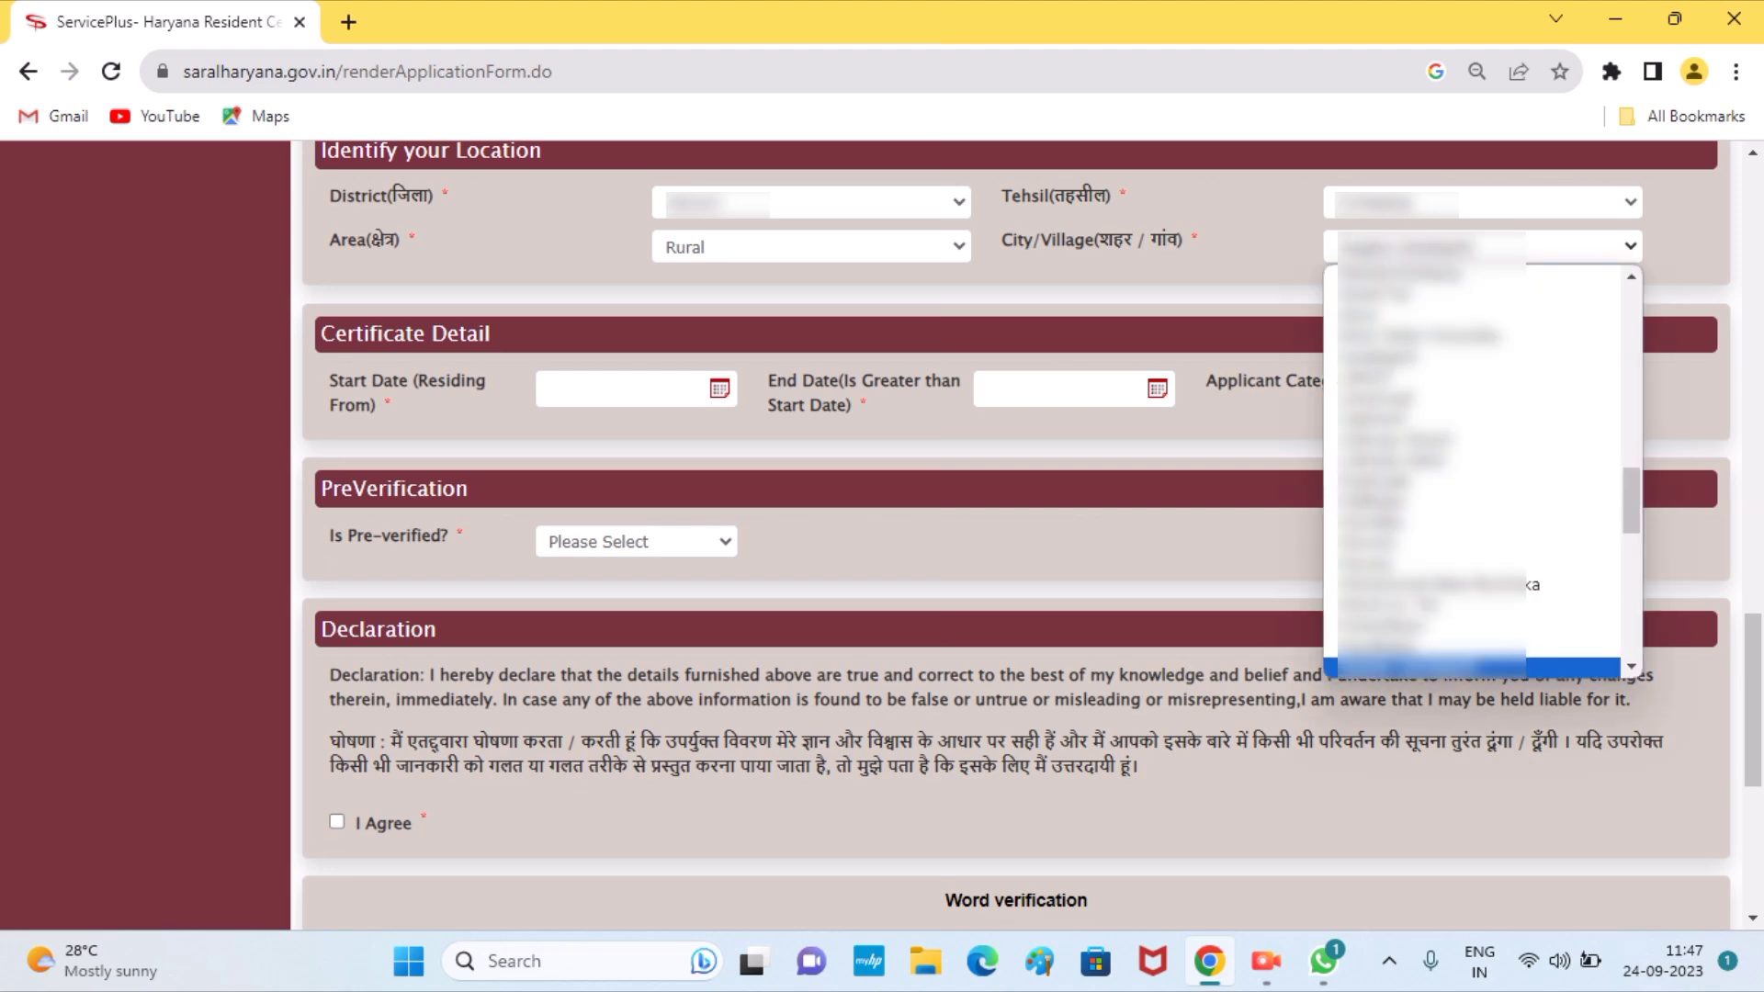
pyautogui.press('Return')
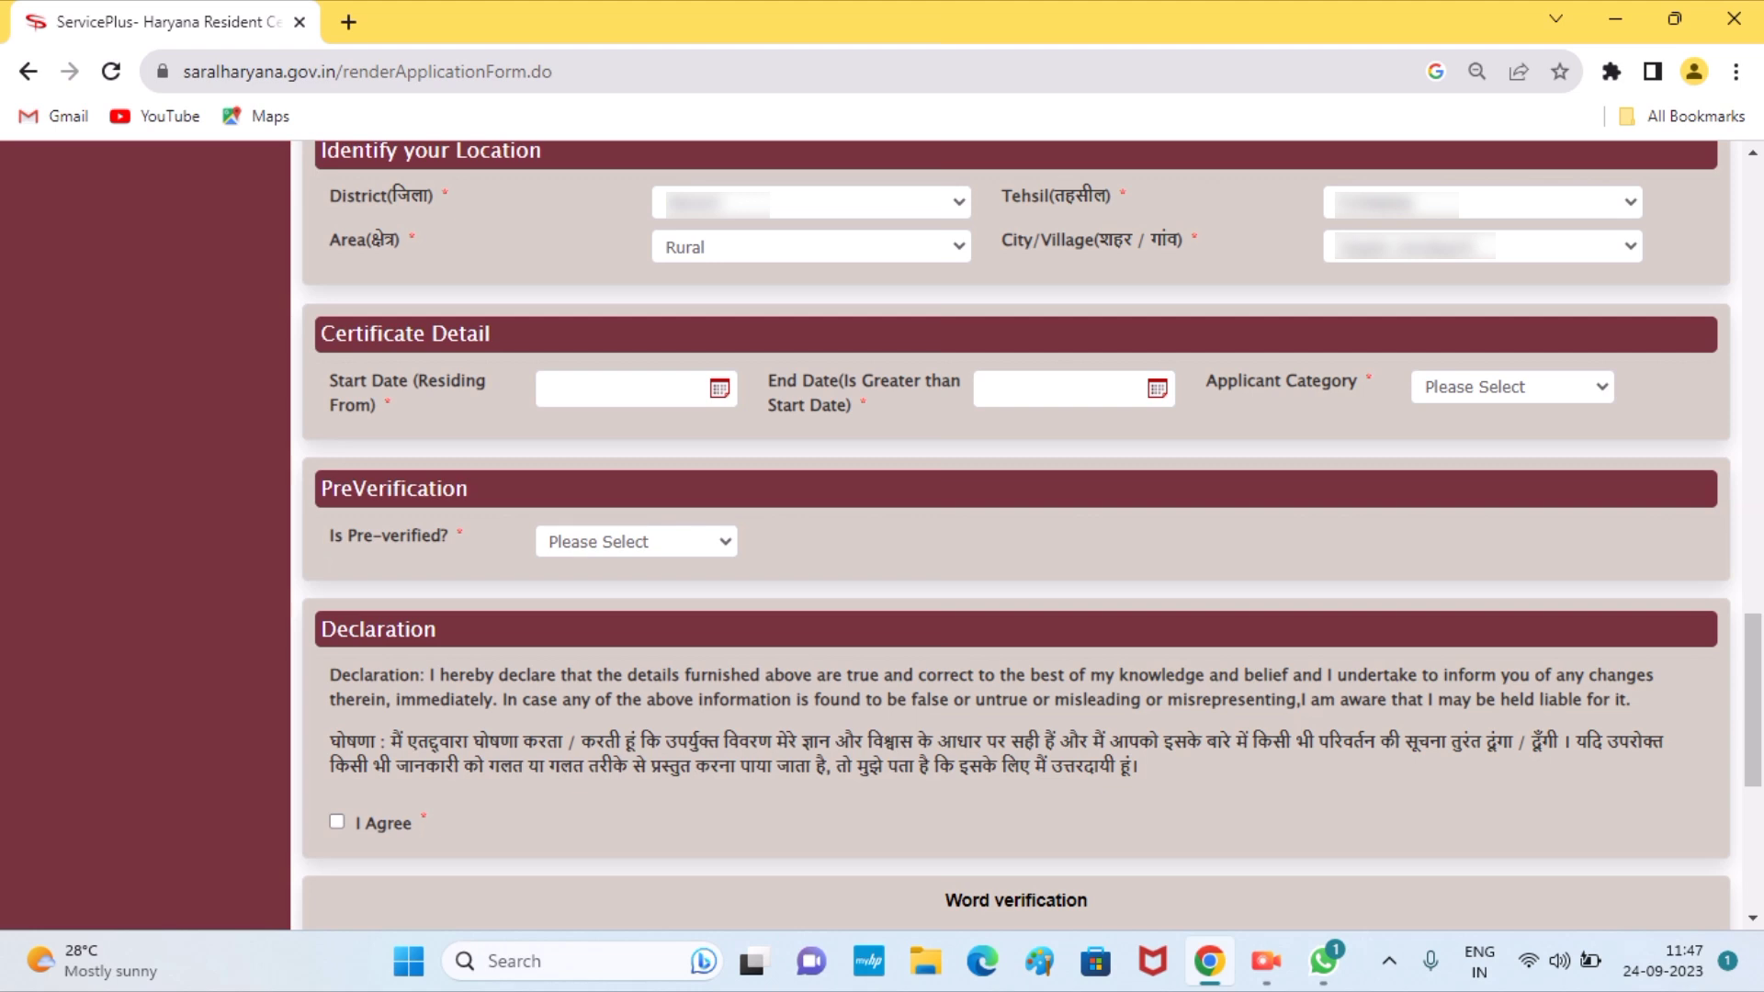
# Pick the residing-from start date's year and accept the declaration.
pyautogui.click(621, 389)
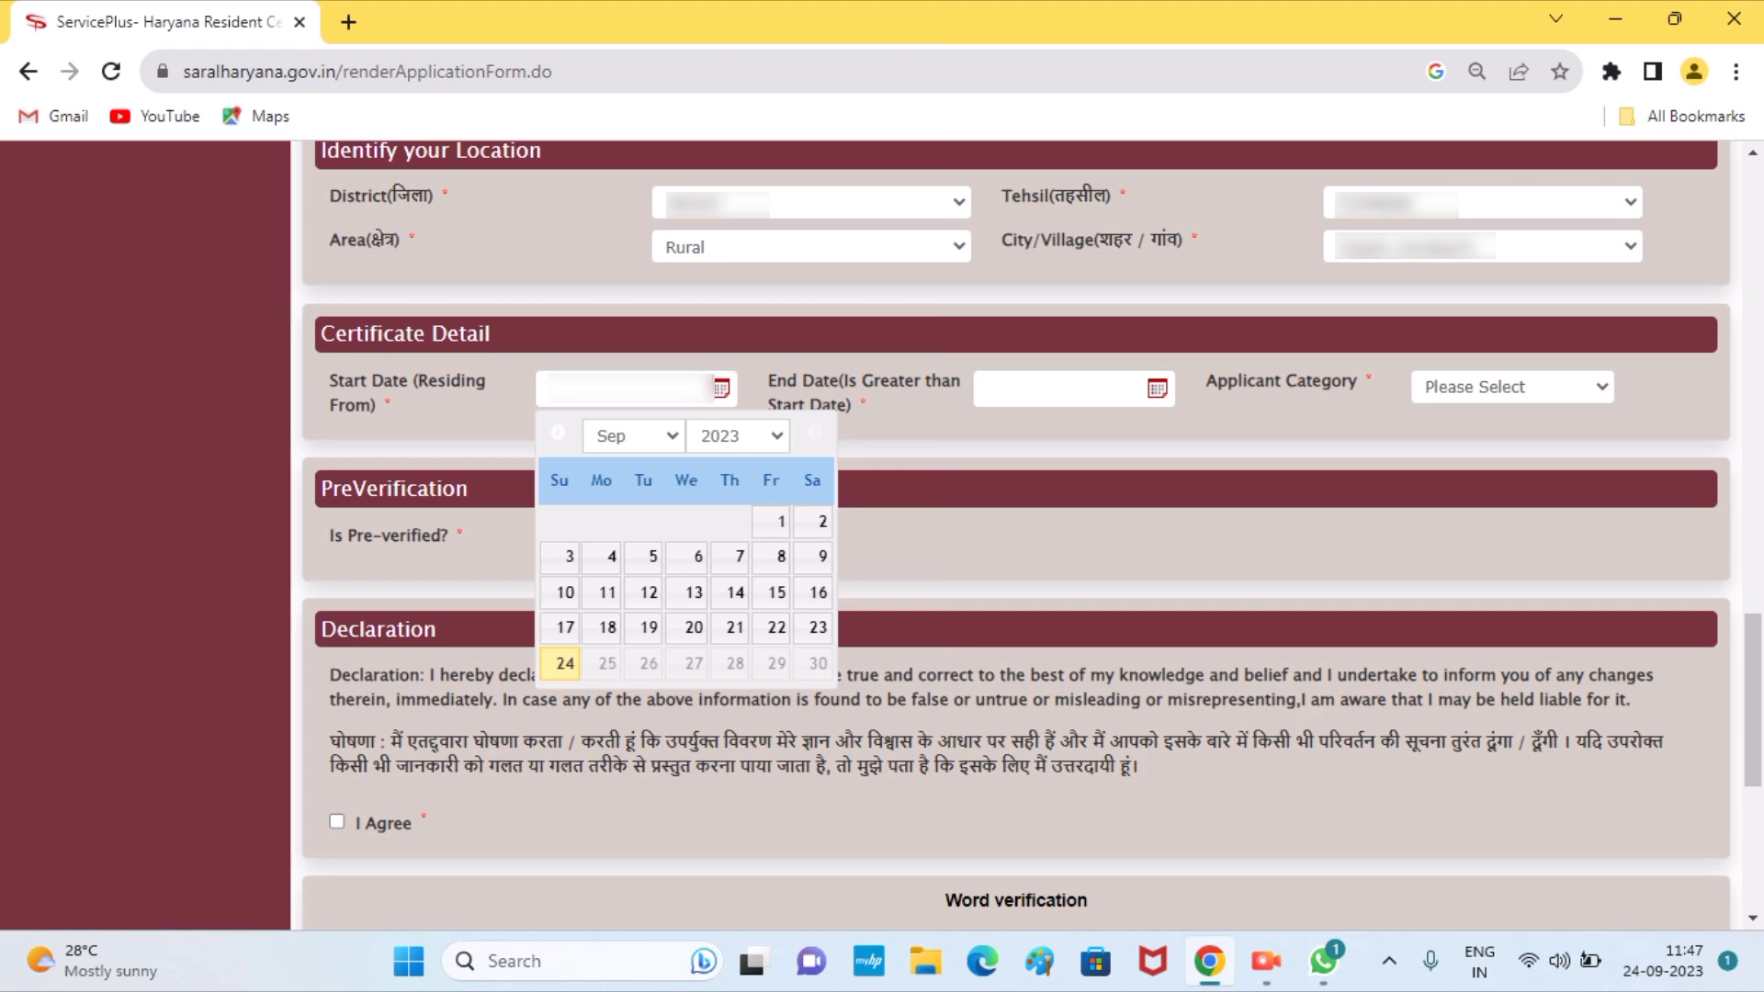
pyautogui.click(738, 435)
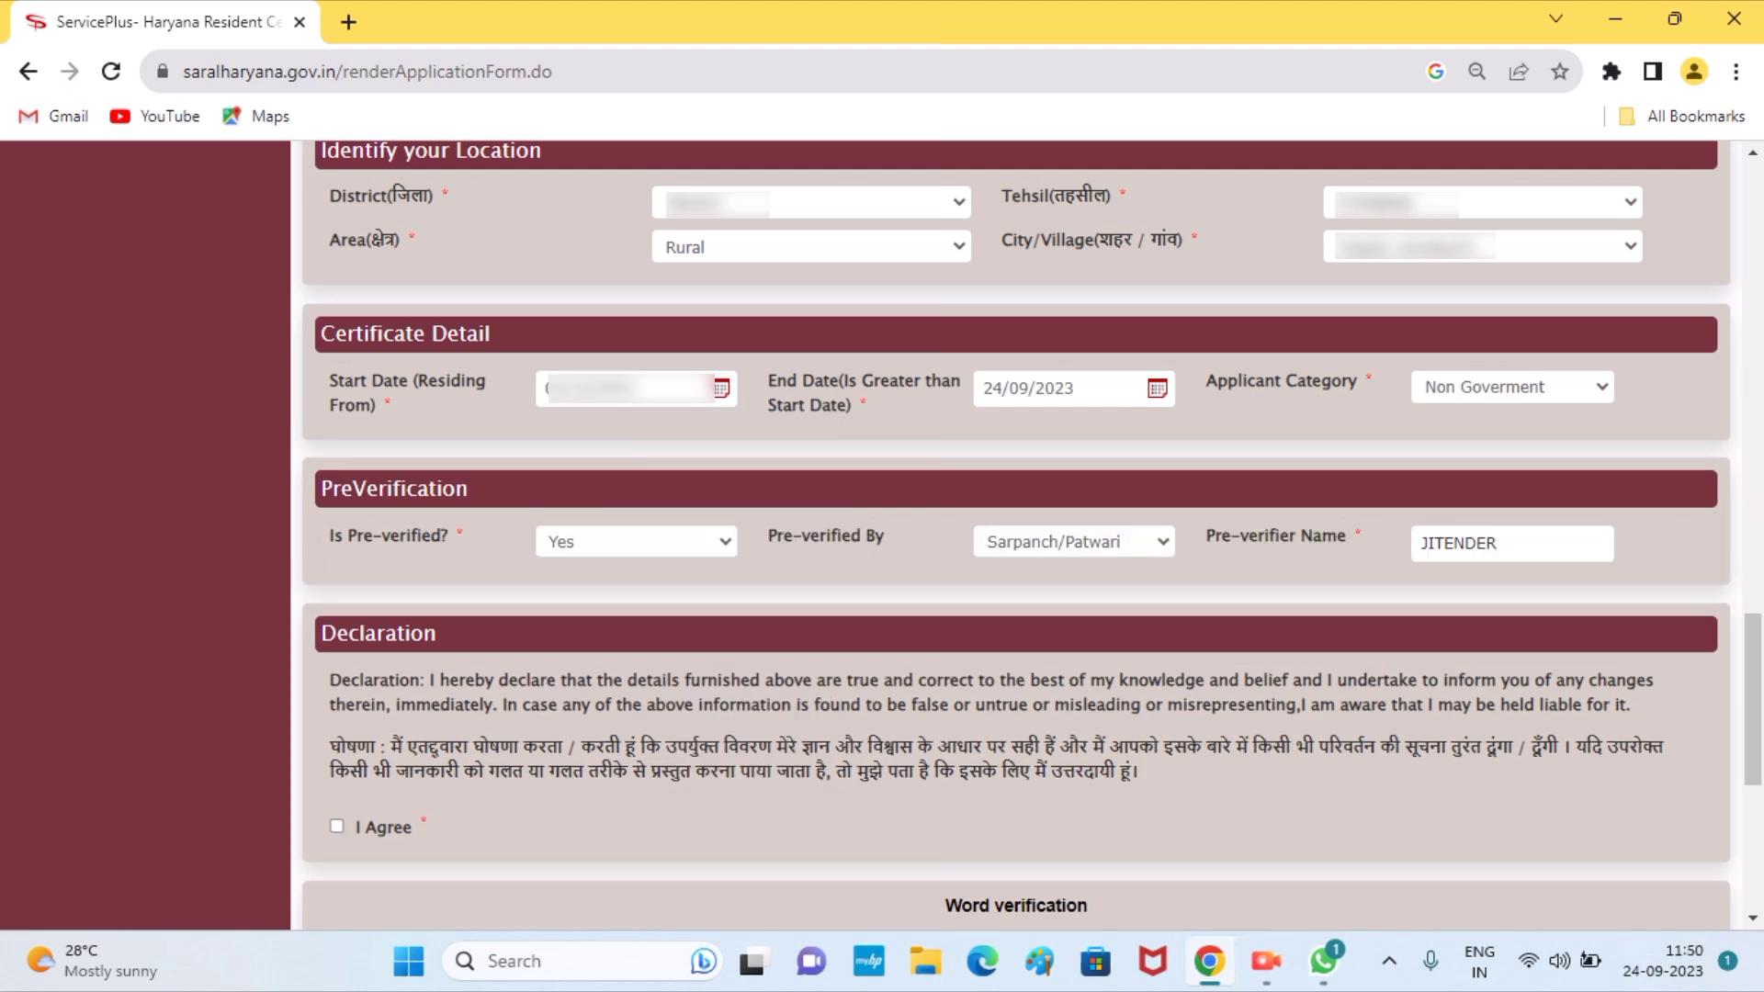
pyautogui.click(337, 825)
# Reset the page zoom, fill in the captcha digits and submit the form.
pyautogui.hotkey('ctrl', '0')
pyautogui.press('Tab')
pyautogui.write('93')
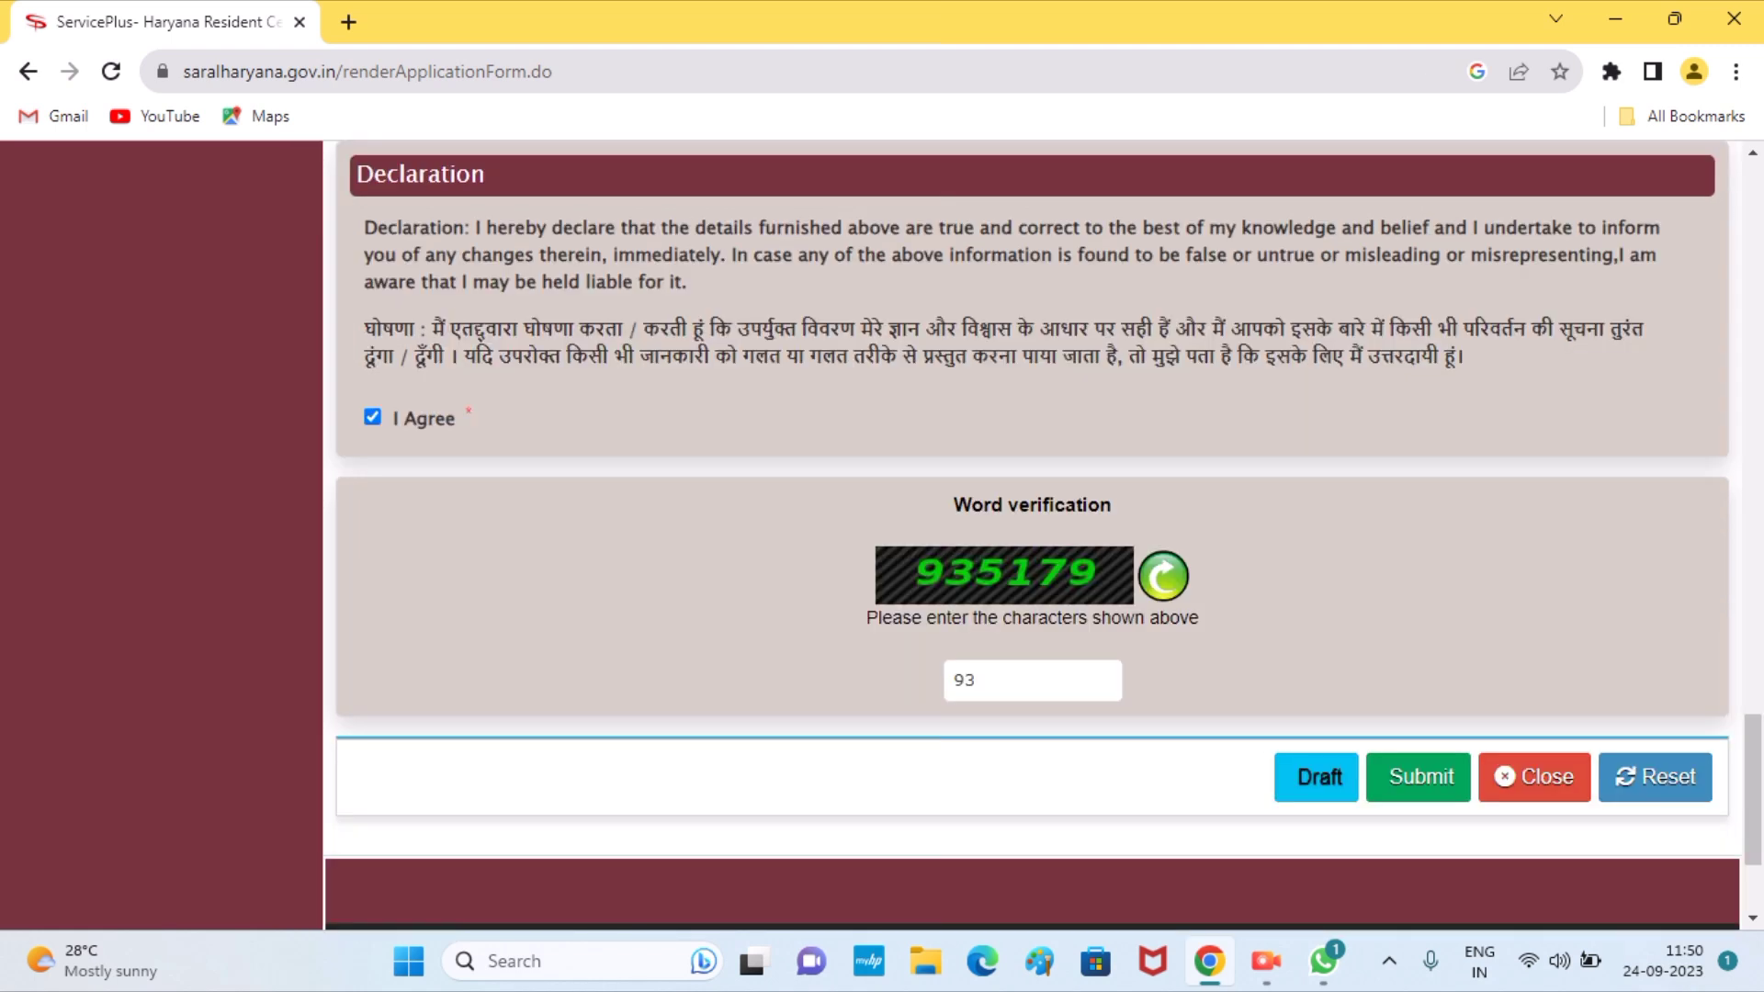
pyautogui.write('5179')
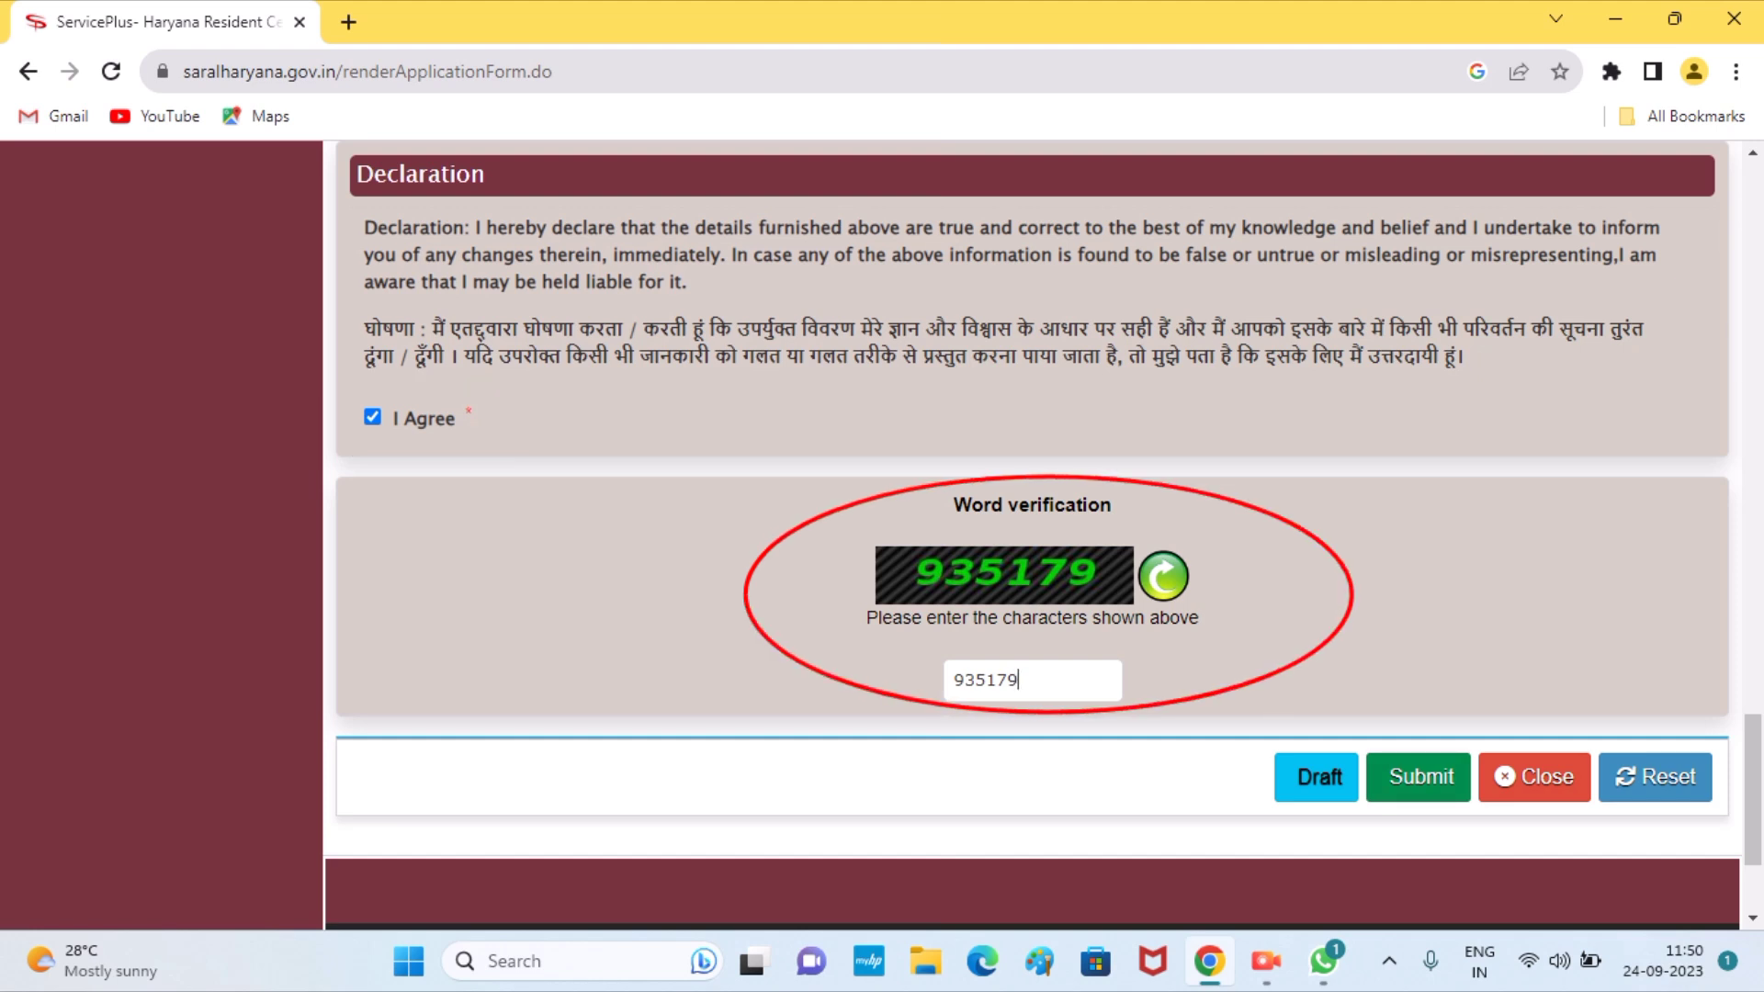
pyautogui.press('Return')
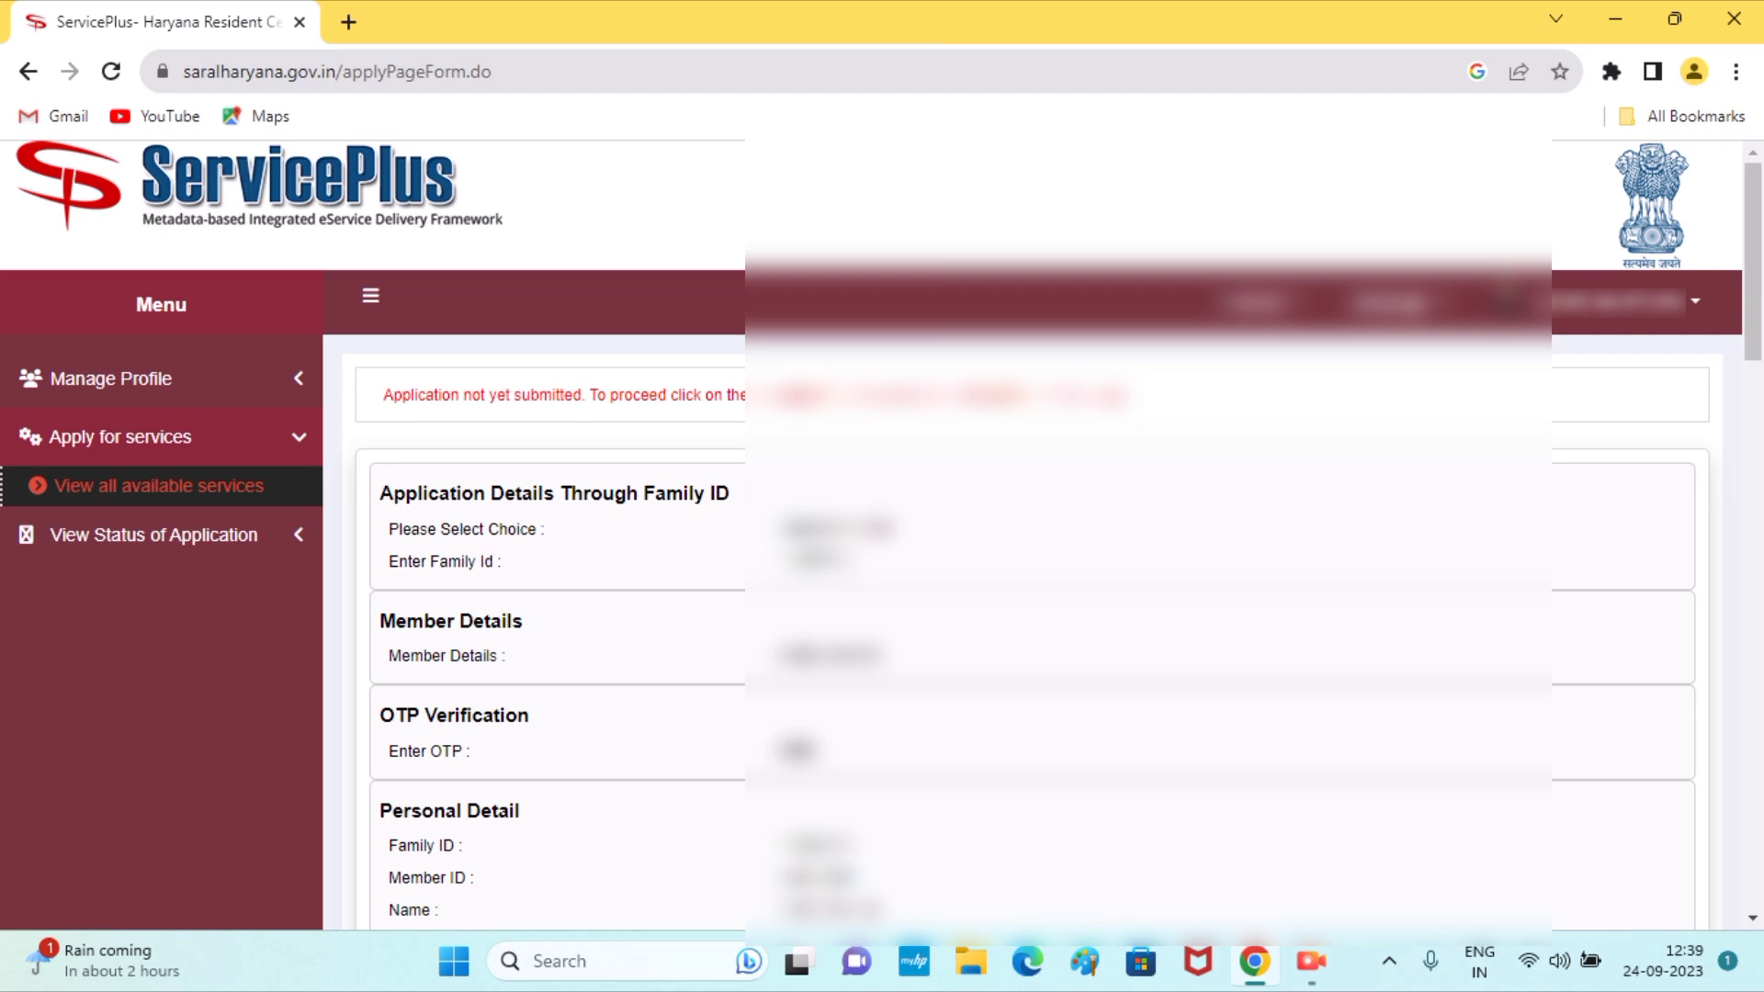
# Proceed from the application preview to Attach Annexure for supporting documents.
pyautogui.scroll(-15, 1010, 551)
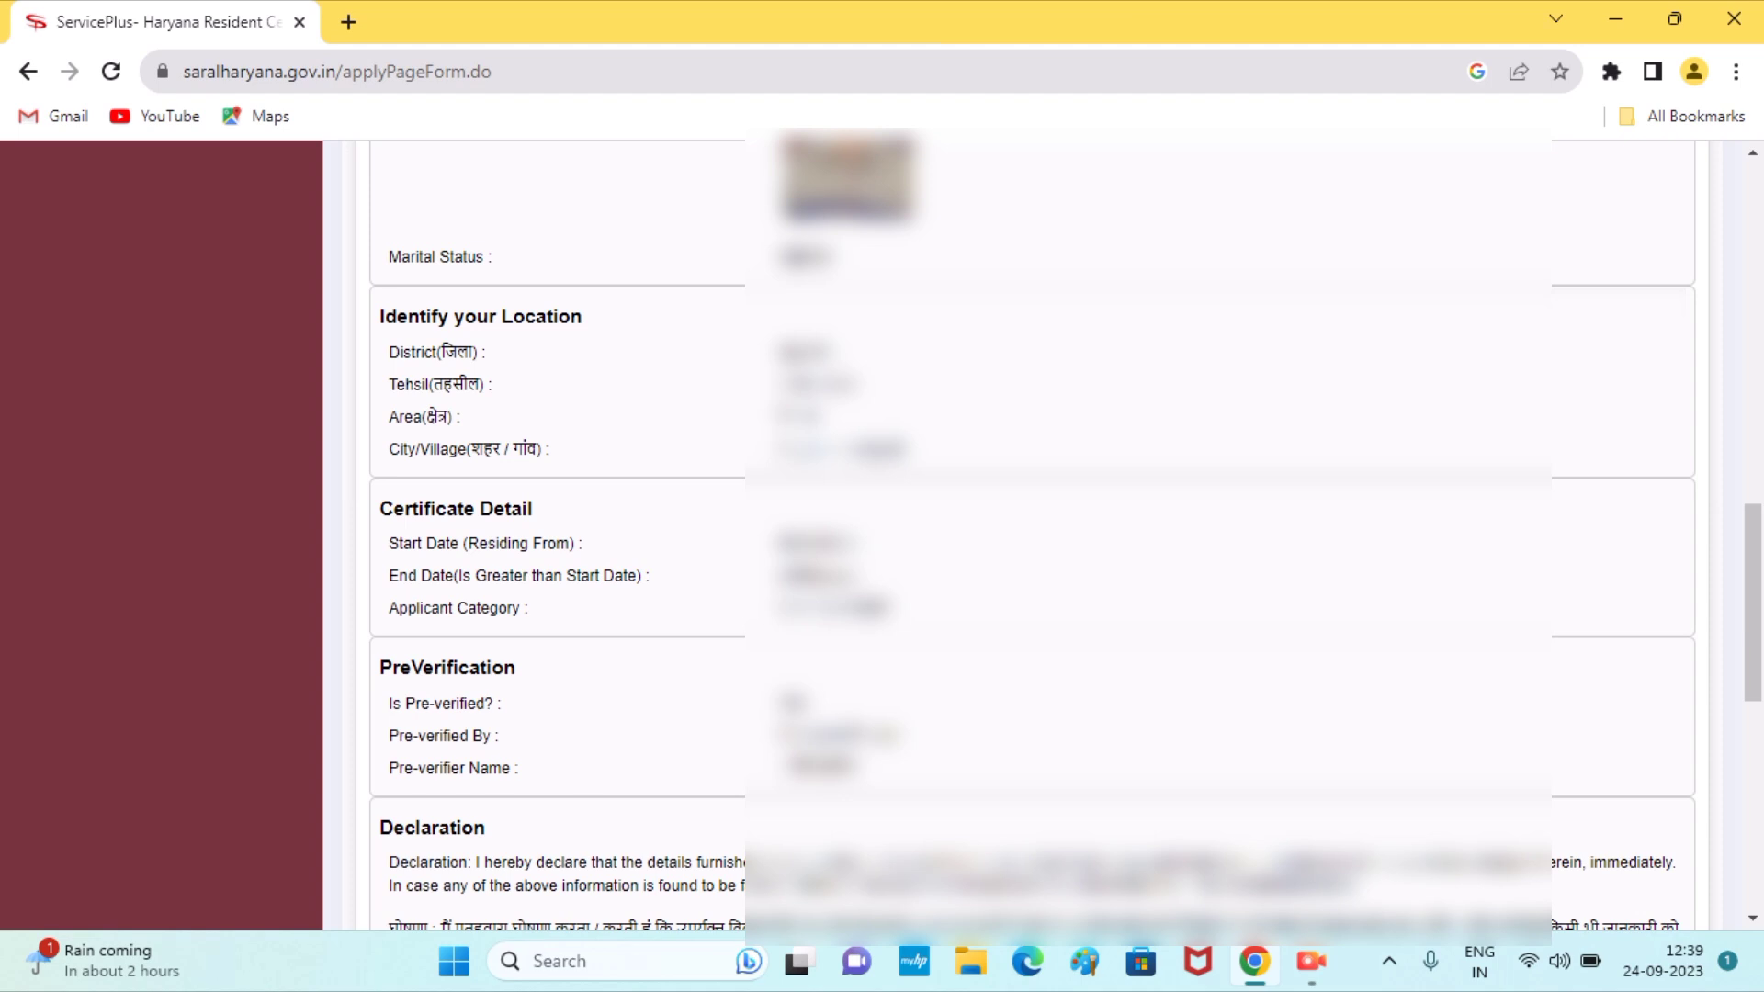
pyautogui.scroll(-6, 1010, 552)
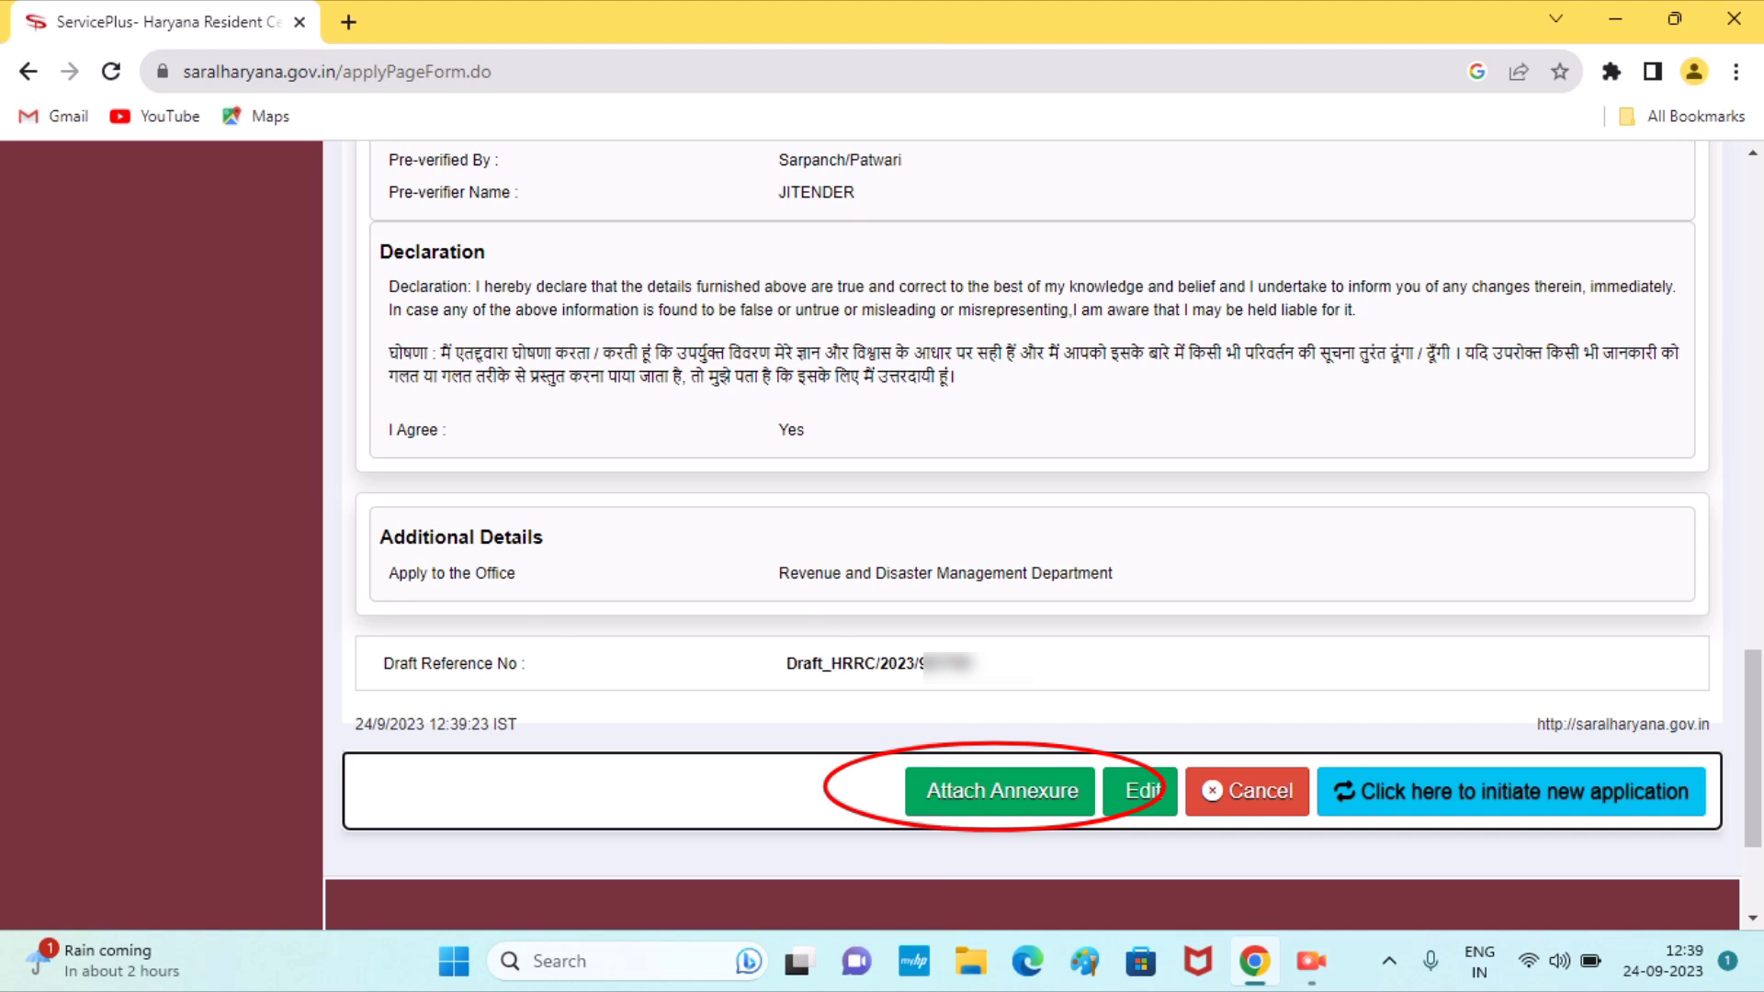
pyautogui.press('Return')
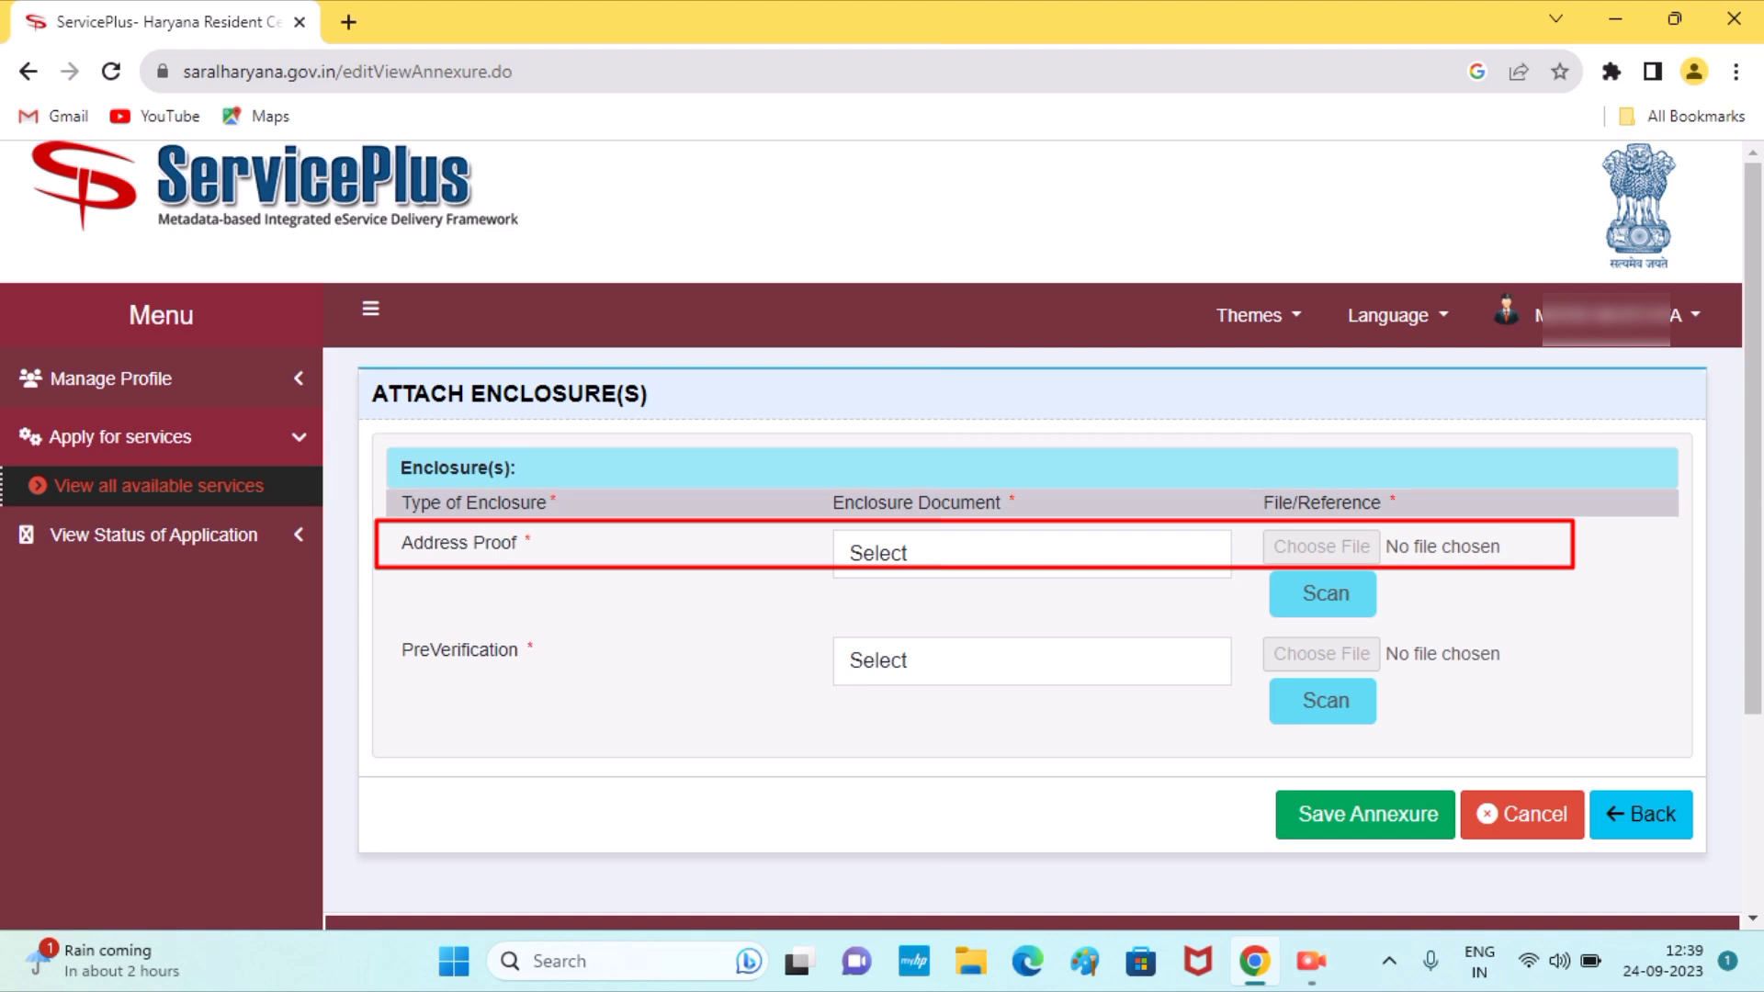
# Select Ration Card as the Address Proof and Attach Verified Report for PreVerification, then save the enclosures.
pyautogui.hotkey('alt', 'Down')
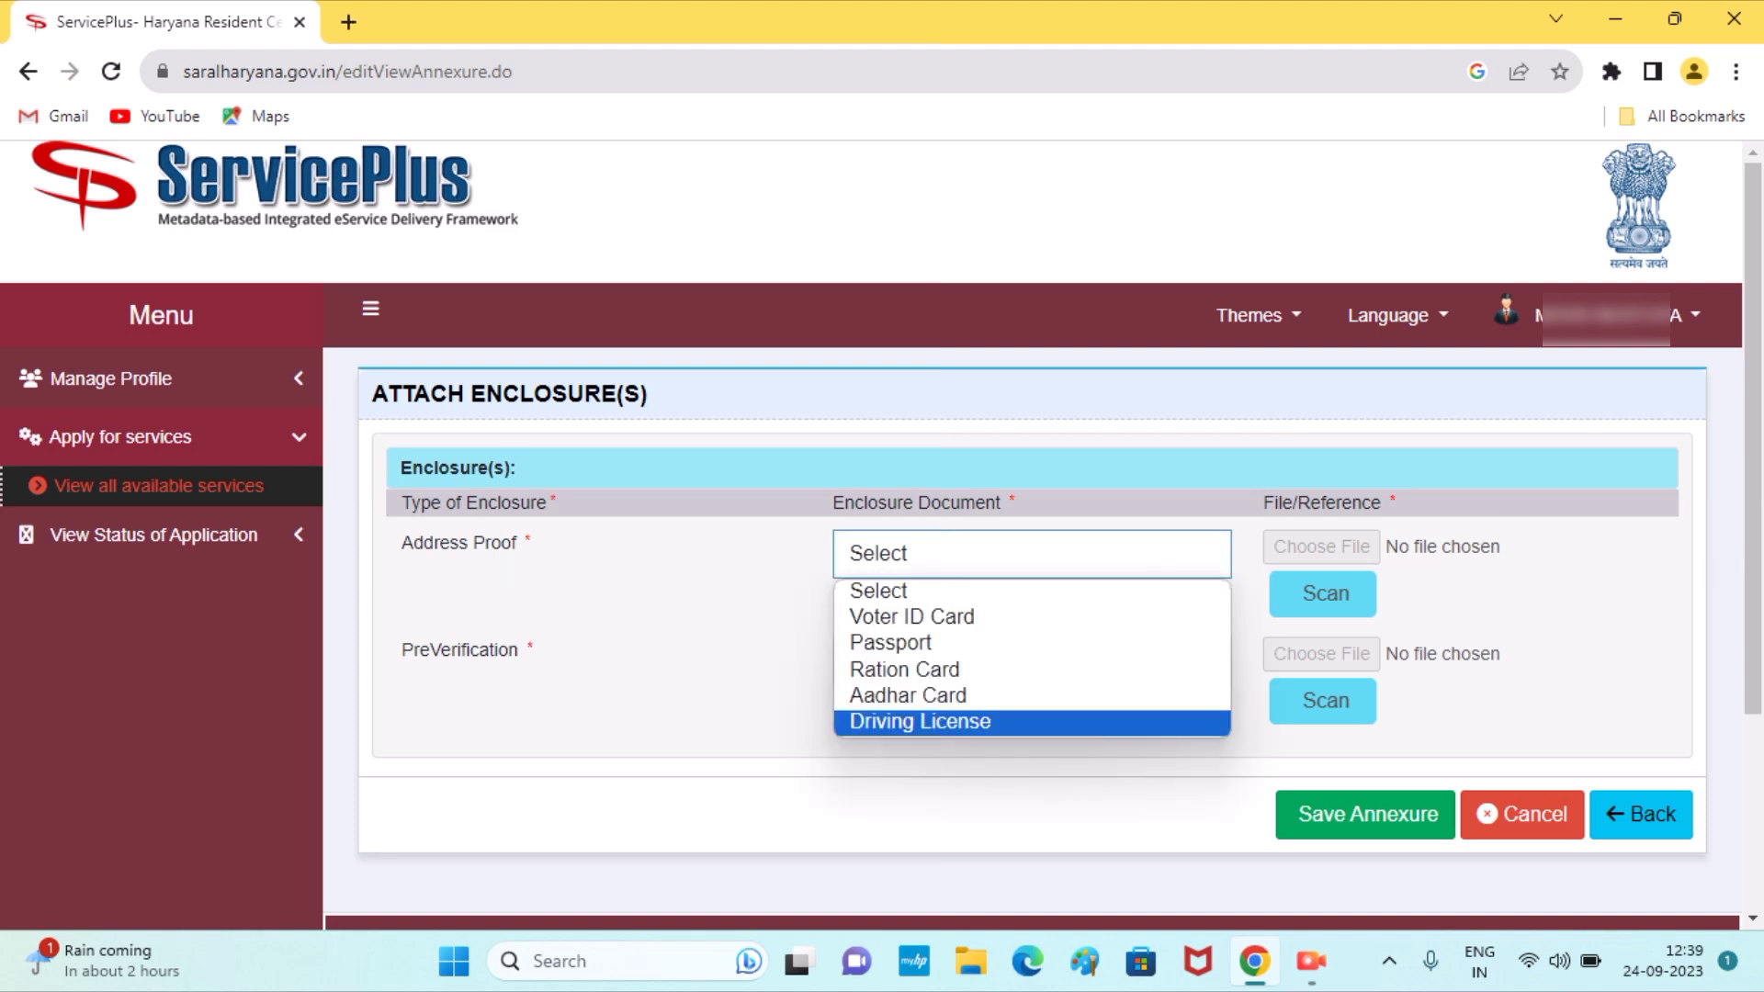
pyautogui.press('Home')
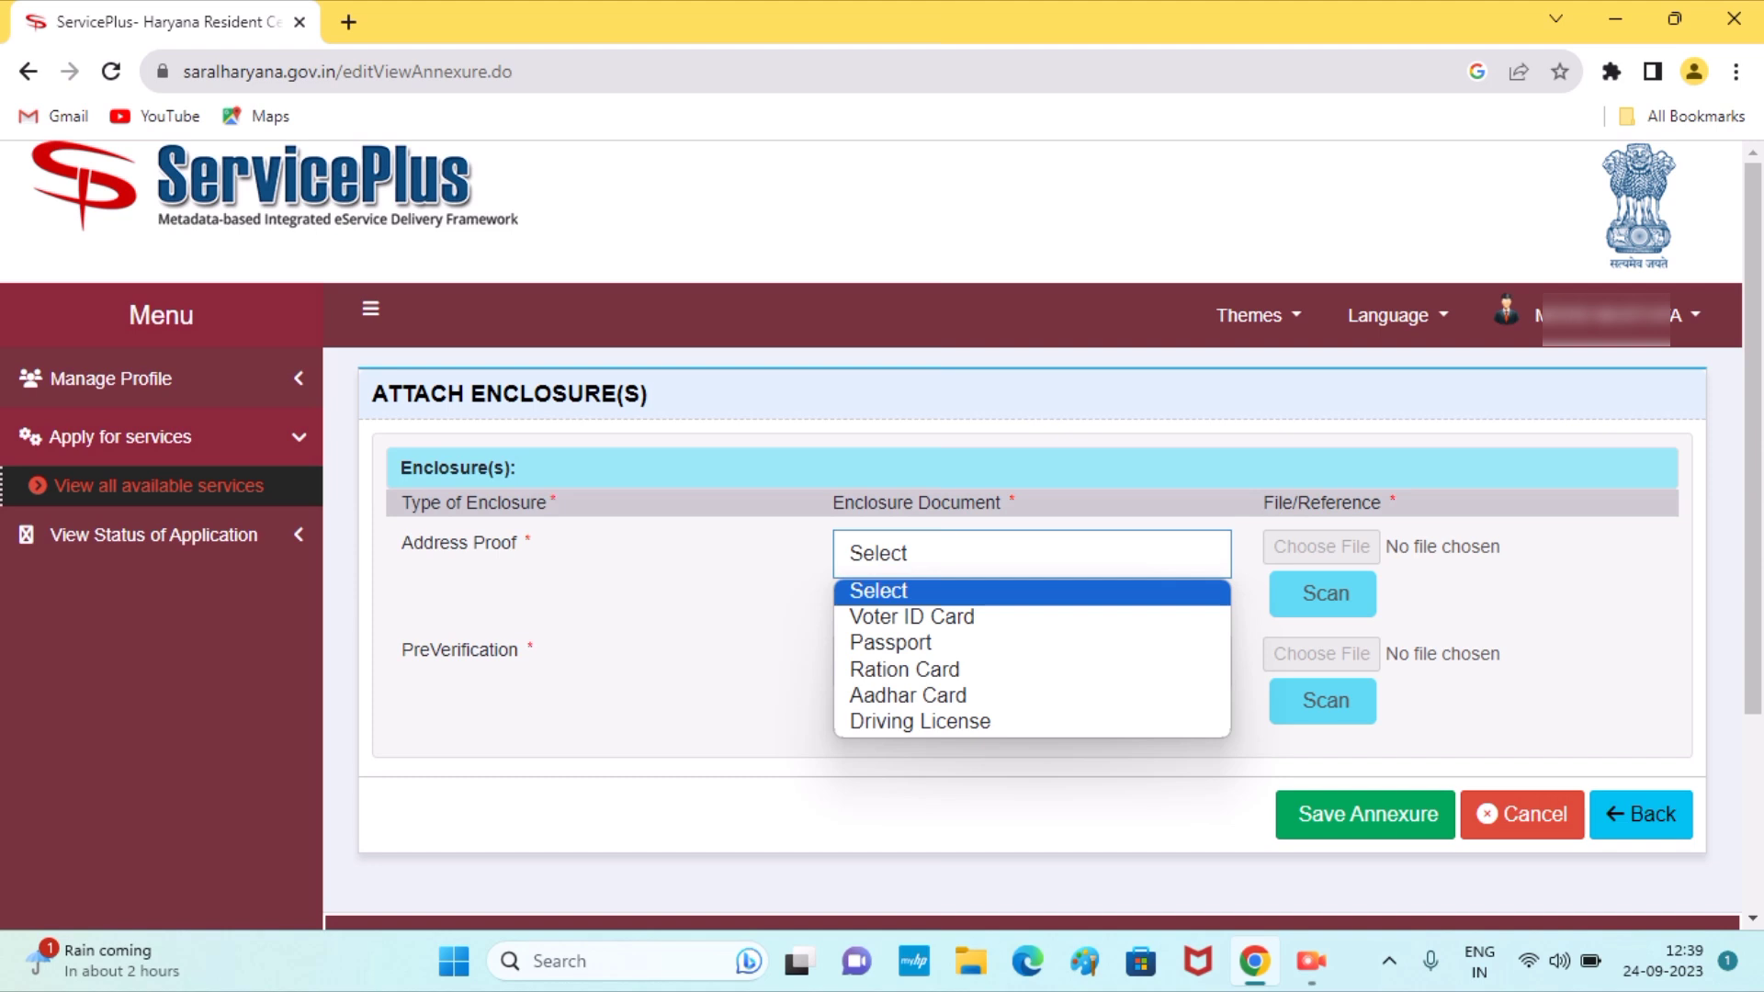
pyautogui.click(904, 670)
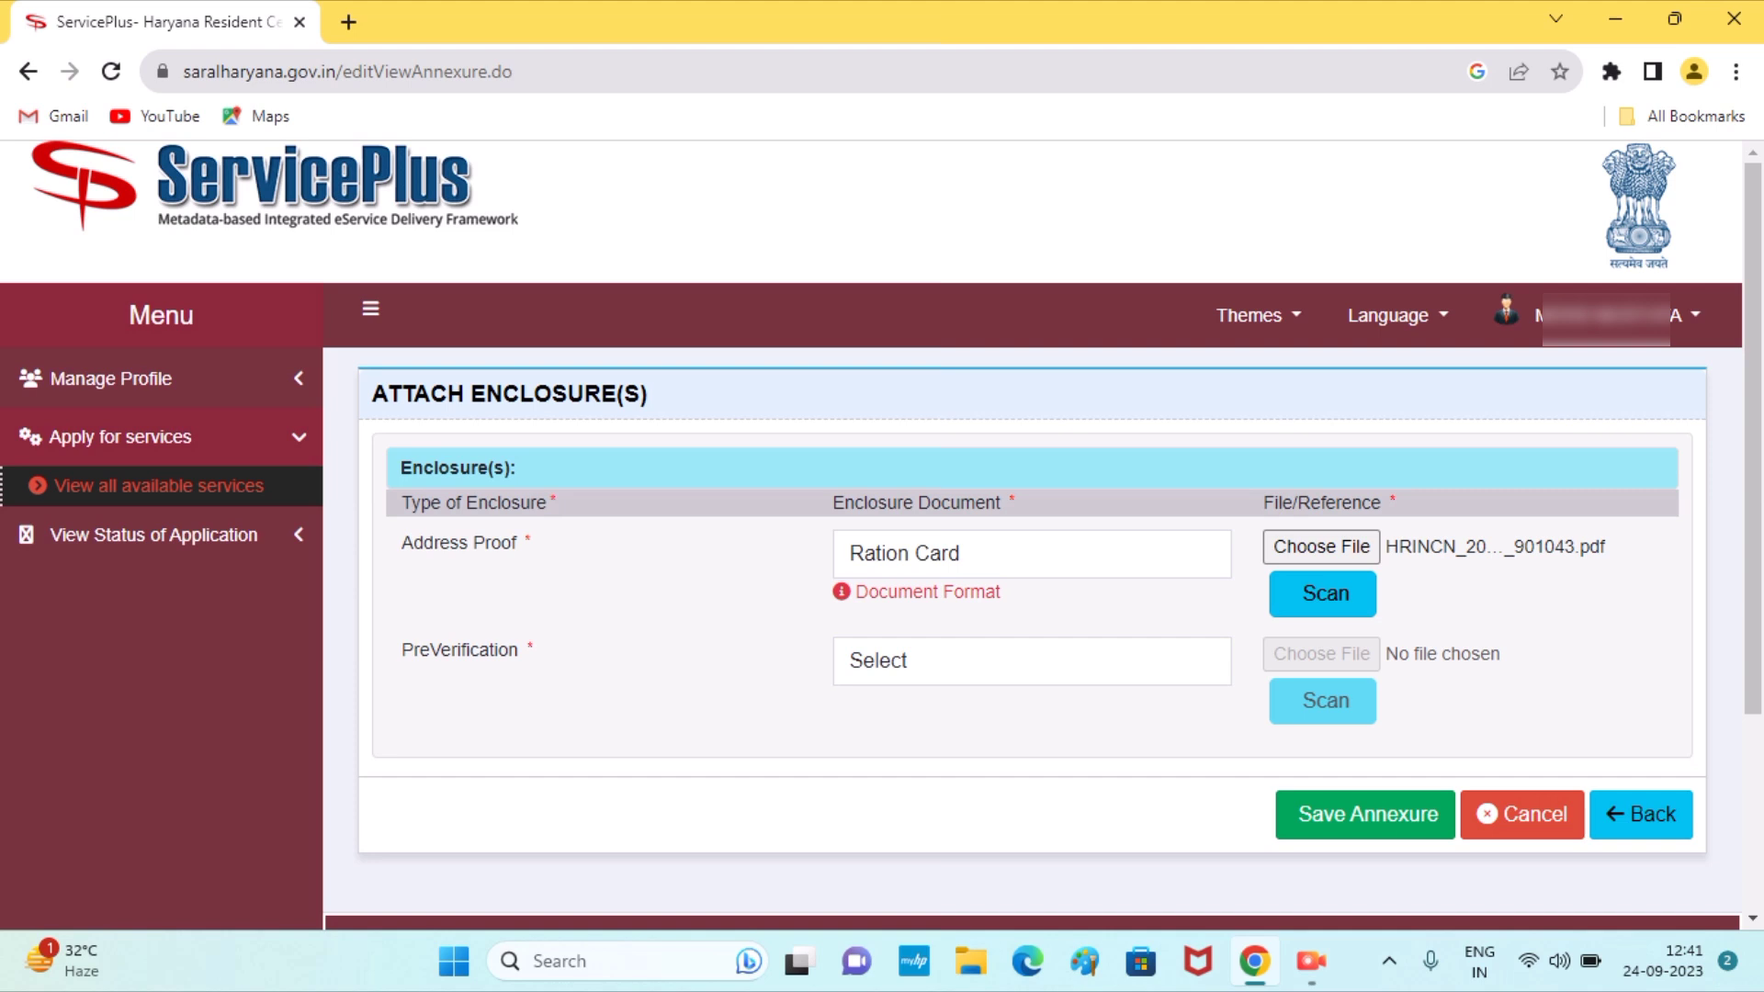
pyautogui.click(1031, 661)
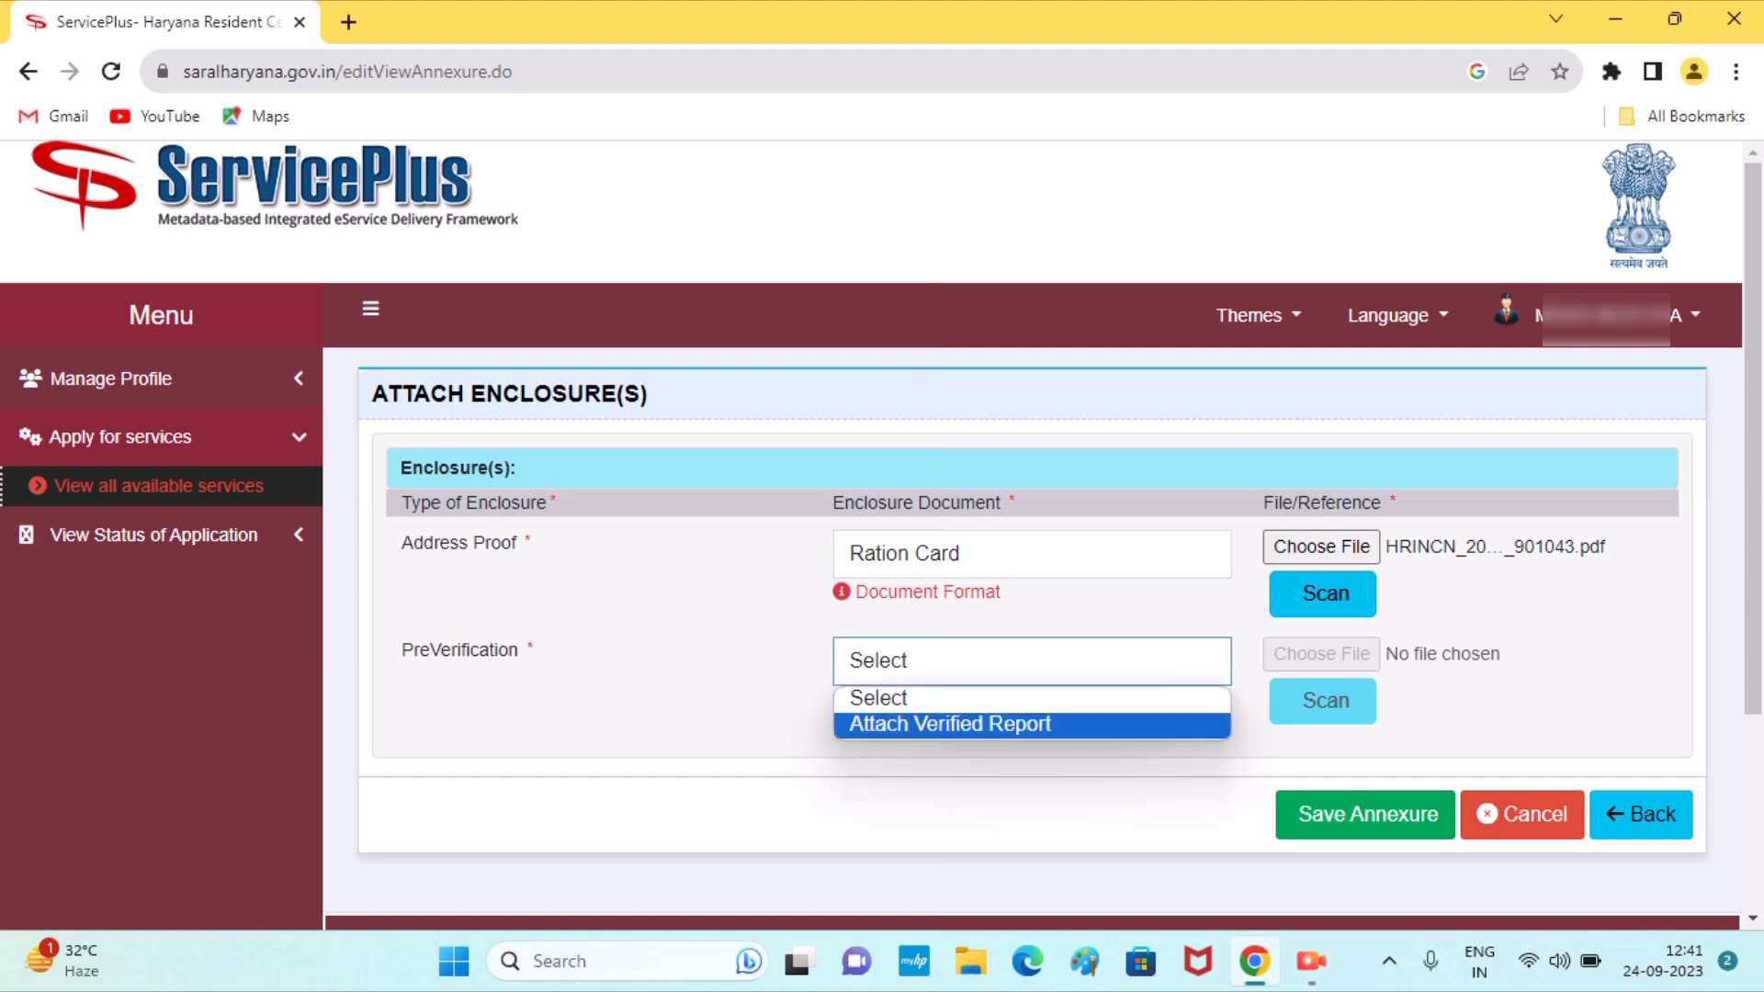
pyautogui.press('Return')
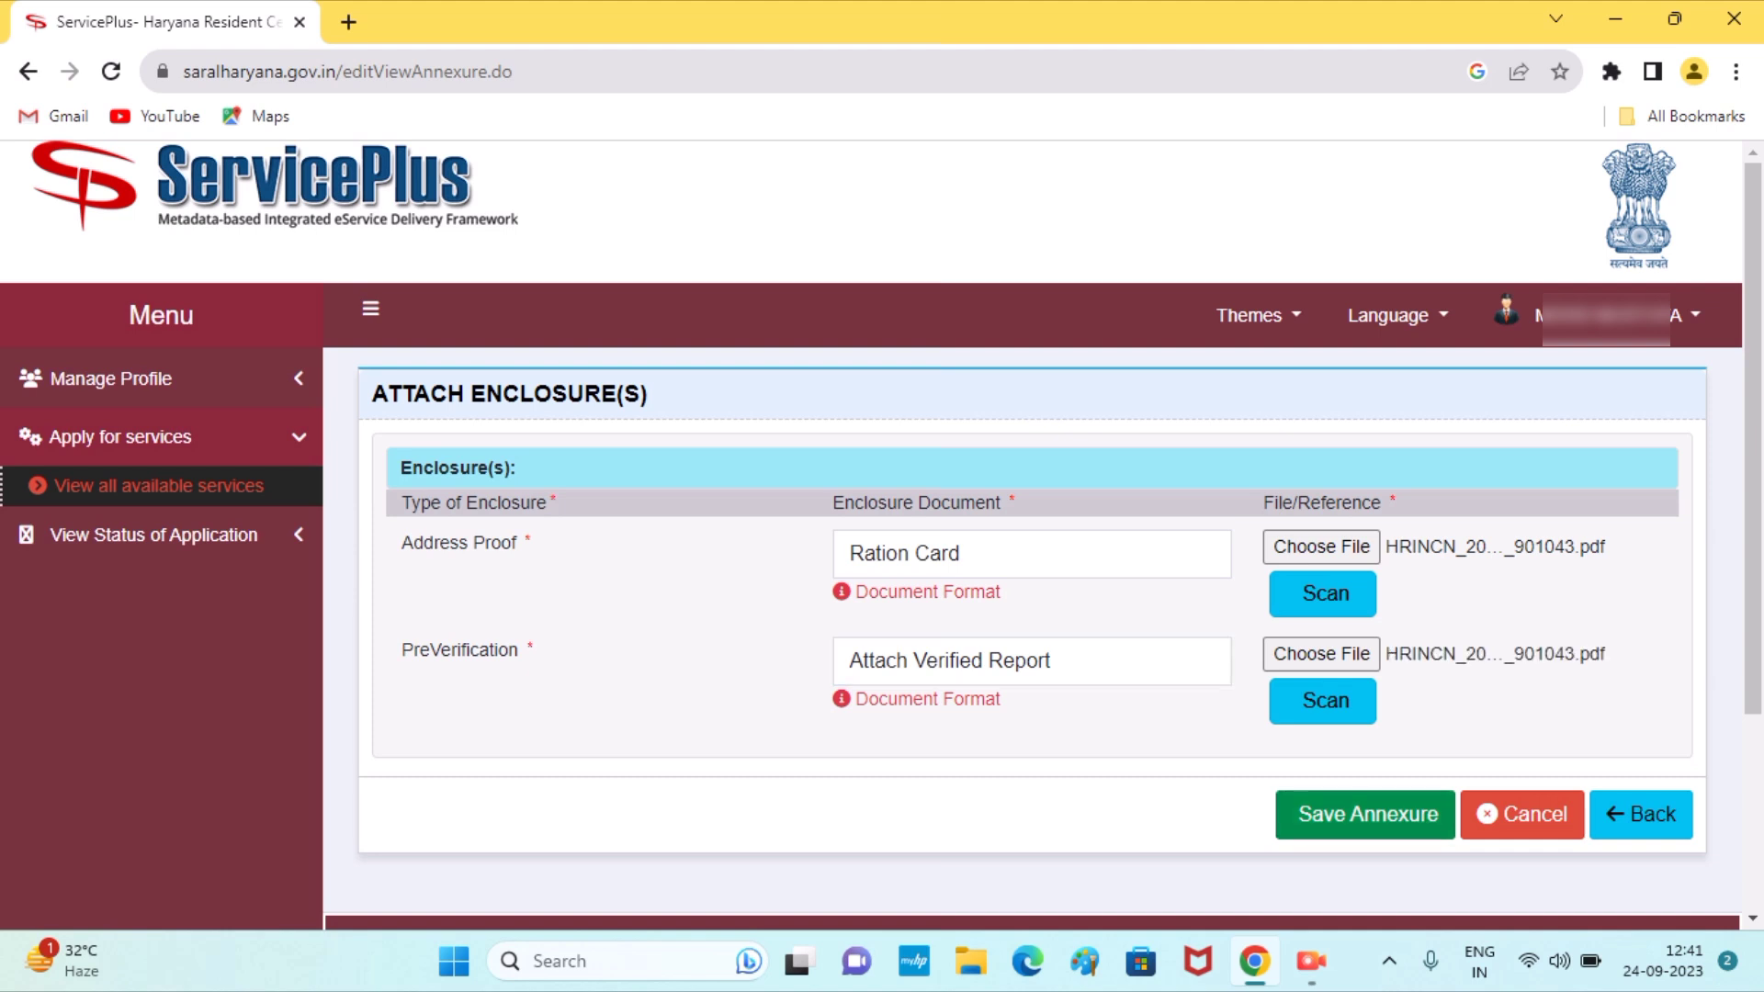
pyautogui.click(1366, 814)
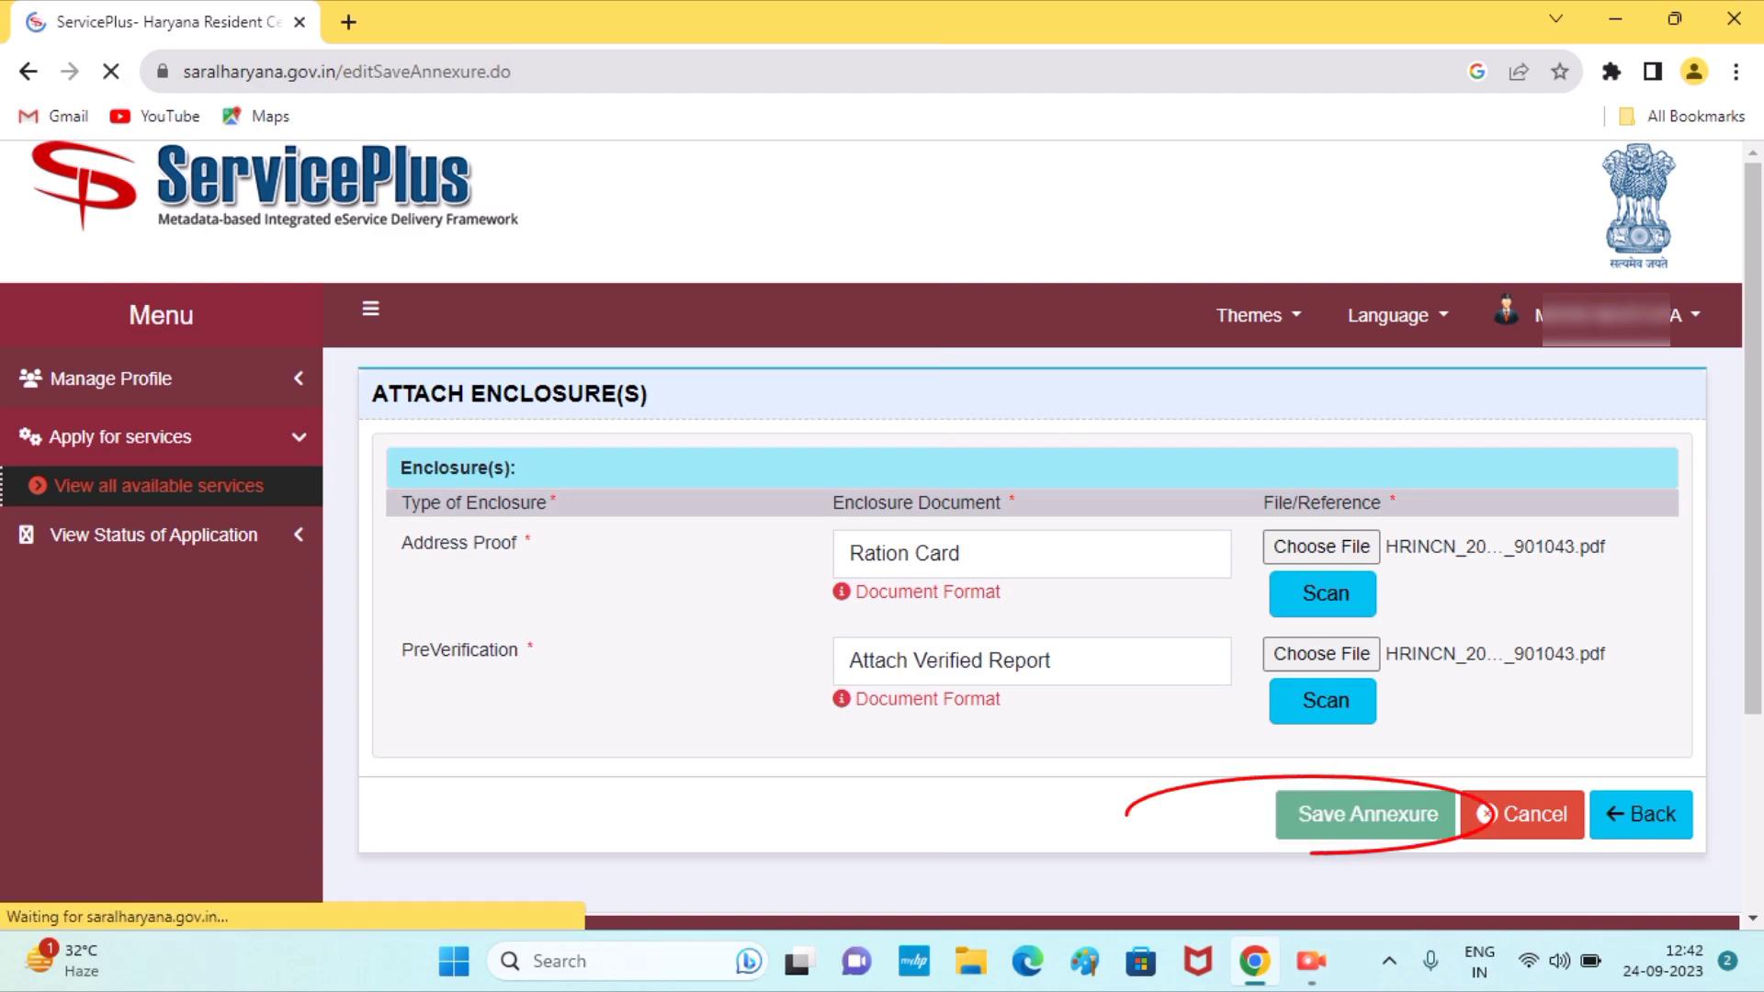
# Scroll the Resident Certificate acknowledgement and zoom out to show the SARAL ID and receipt date.
pyautogui.scroll(-20, 1033, 533)
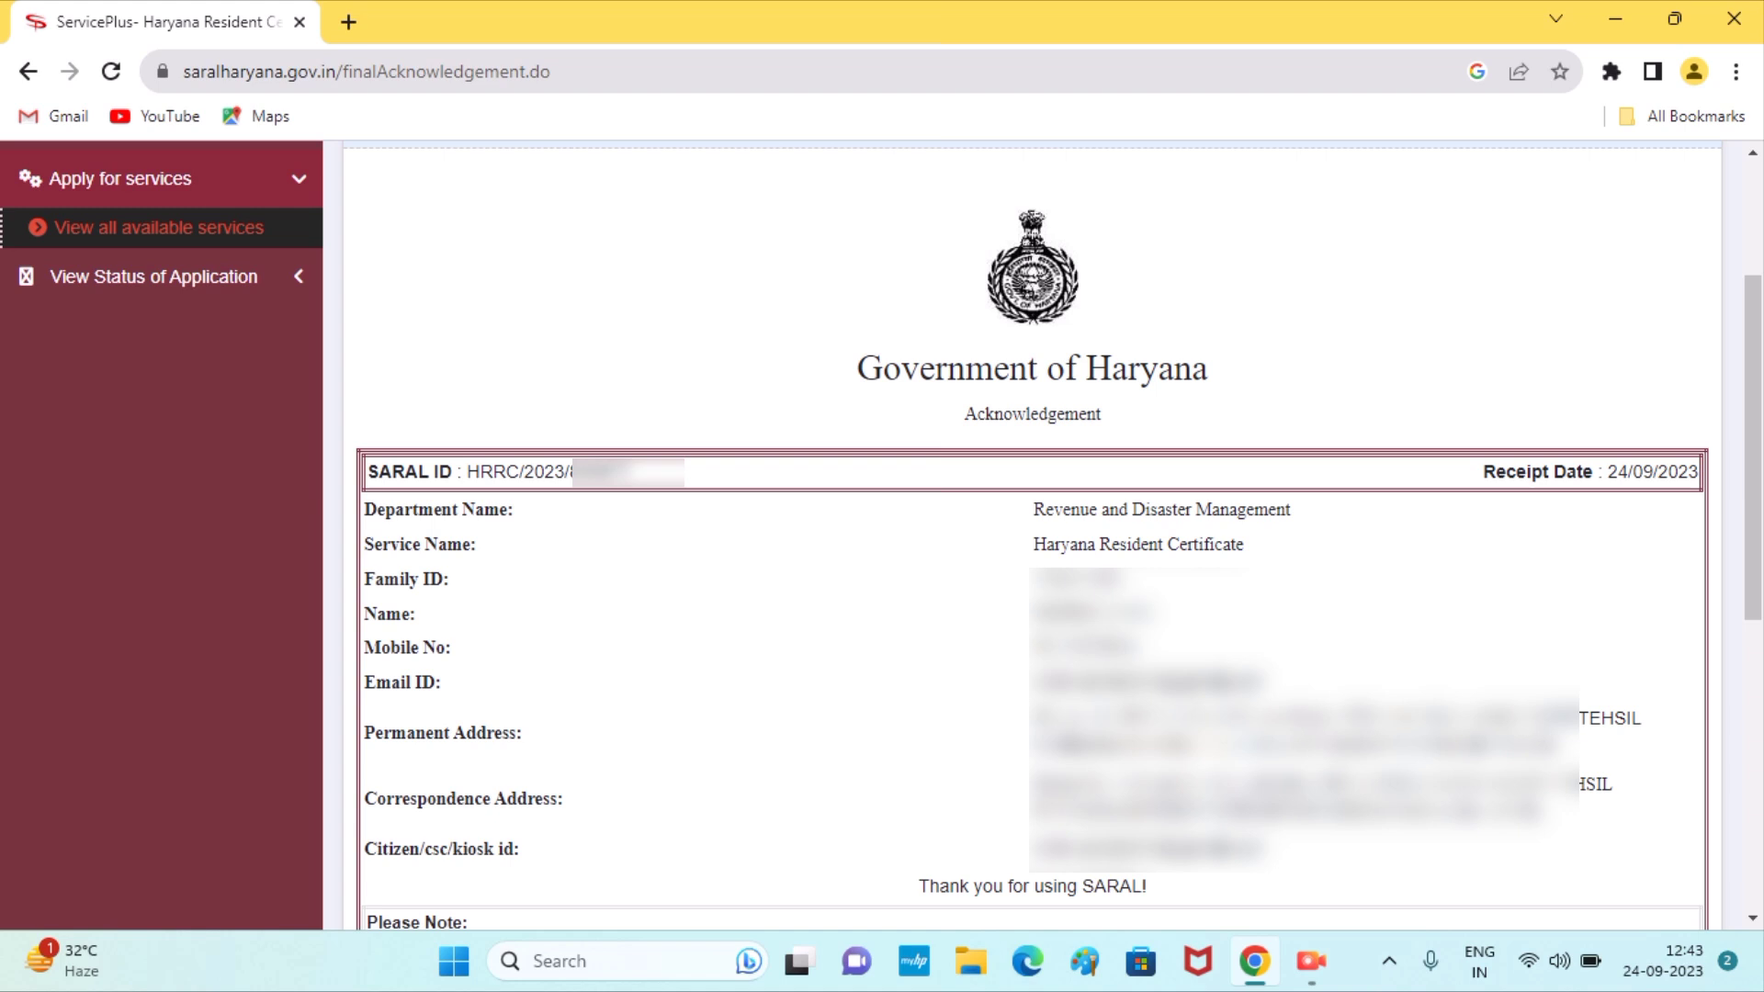
pyautogui.hotkey('ctrl', '-')
pyautogui.hotkey('ctrl', '-')
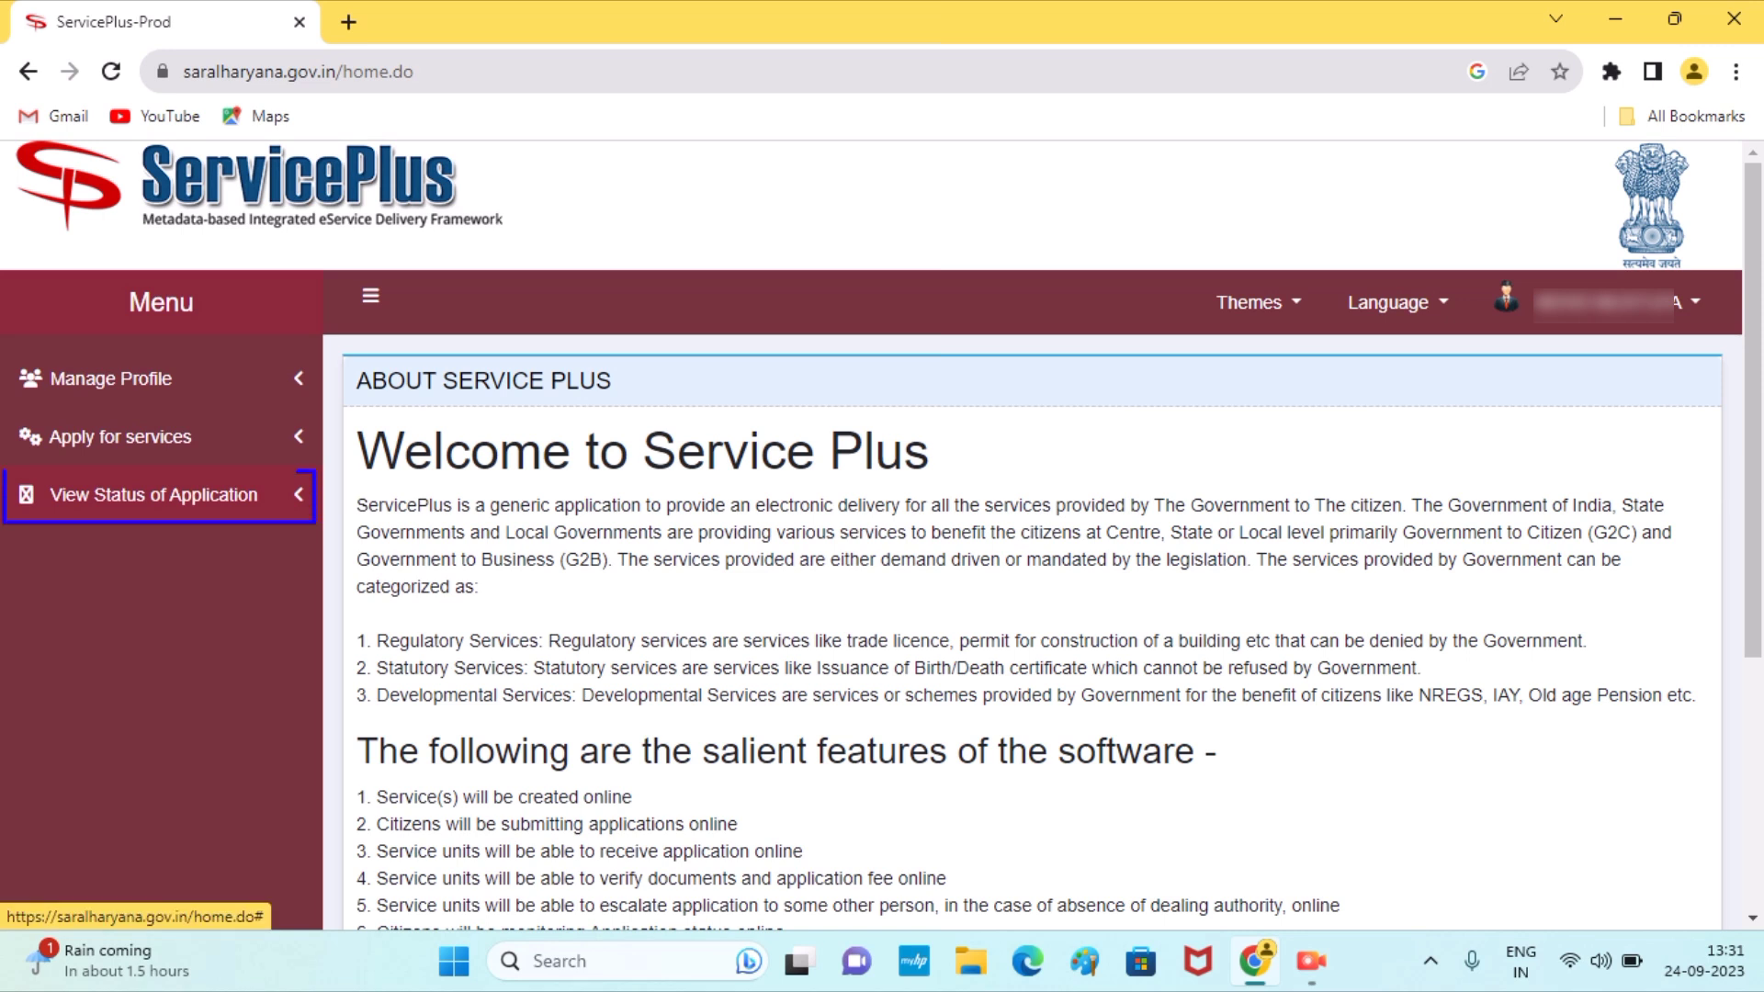
# Track the application under View Status of Application using its reference number, getting Delivered status.
pyautogui.click(153, 495)
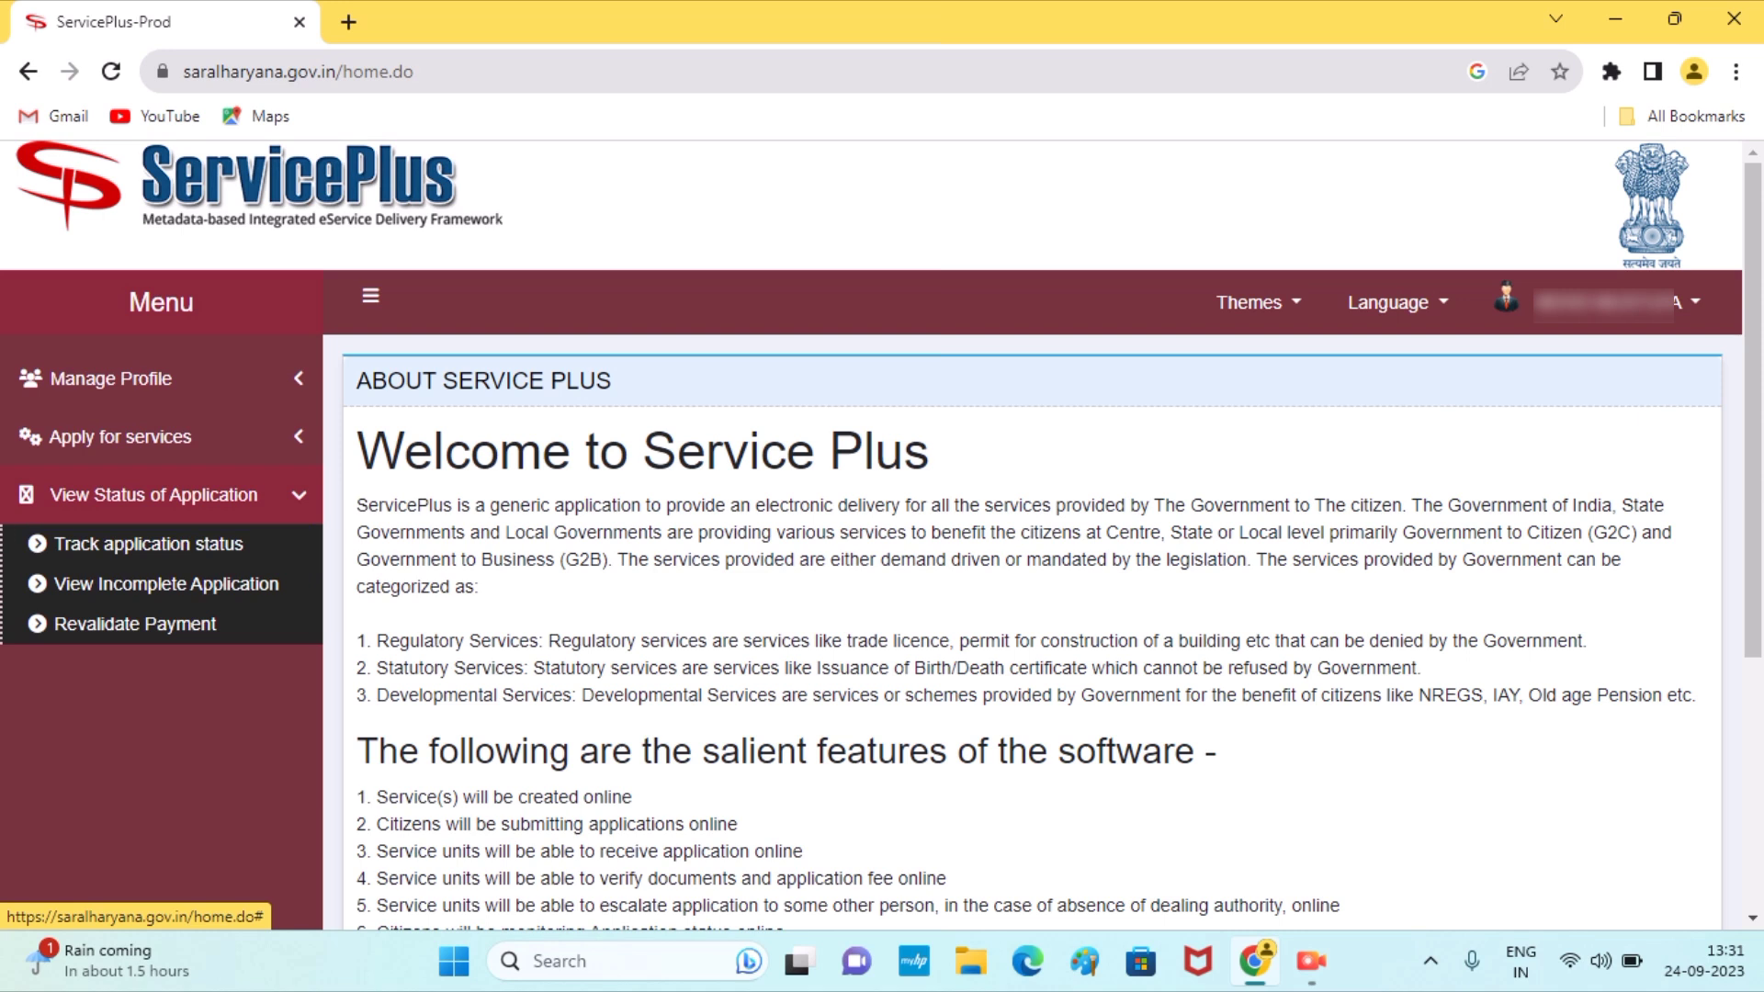
pyautogui.click(147, 544)
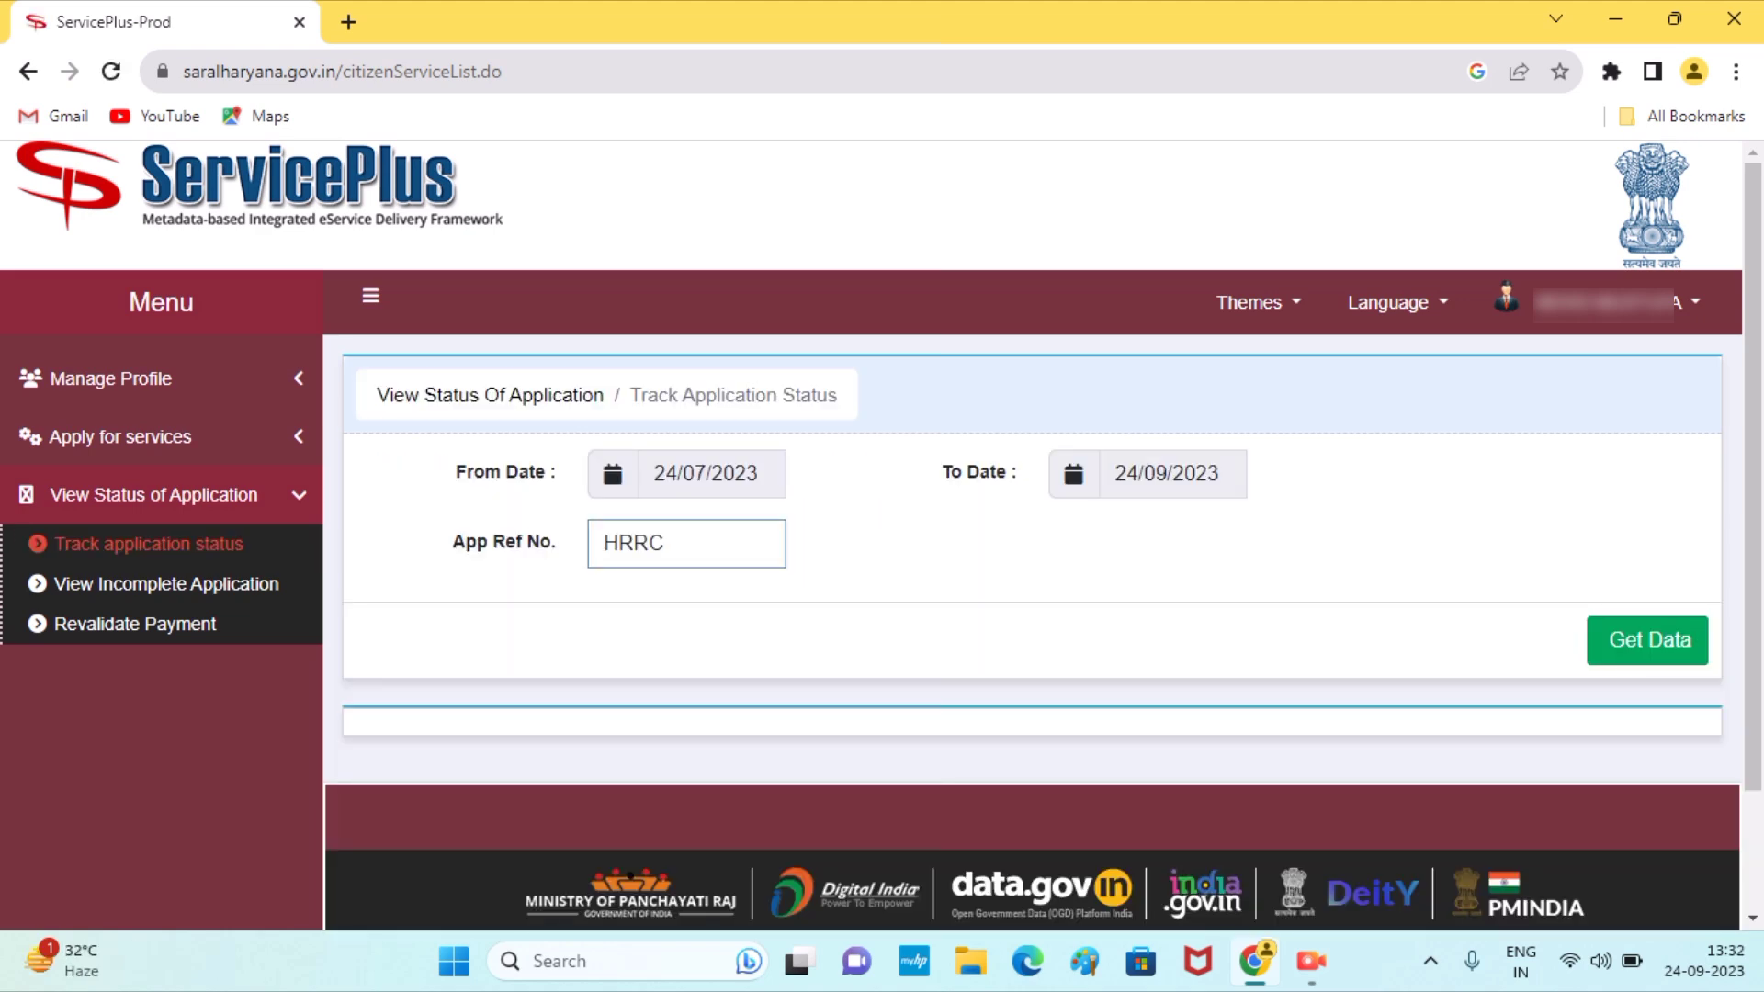
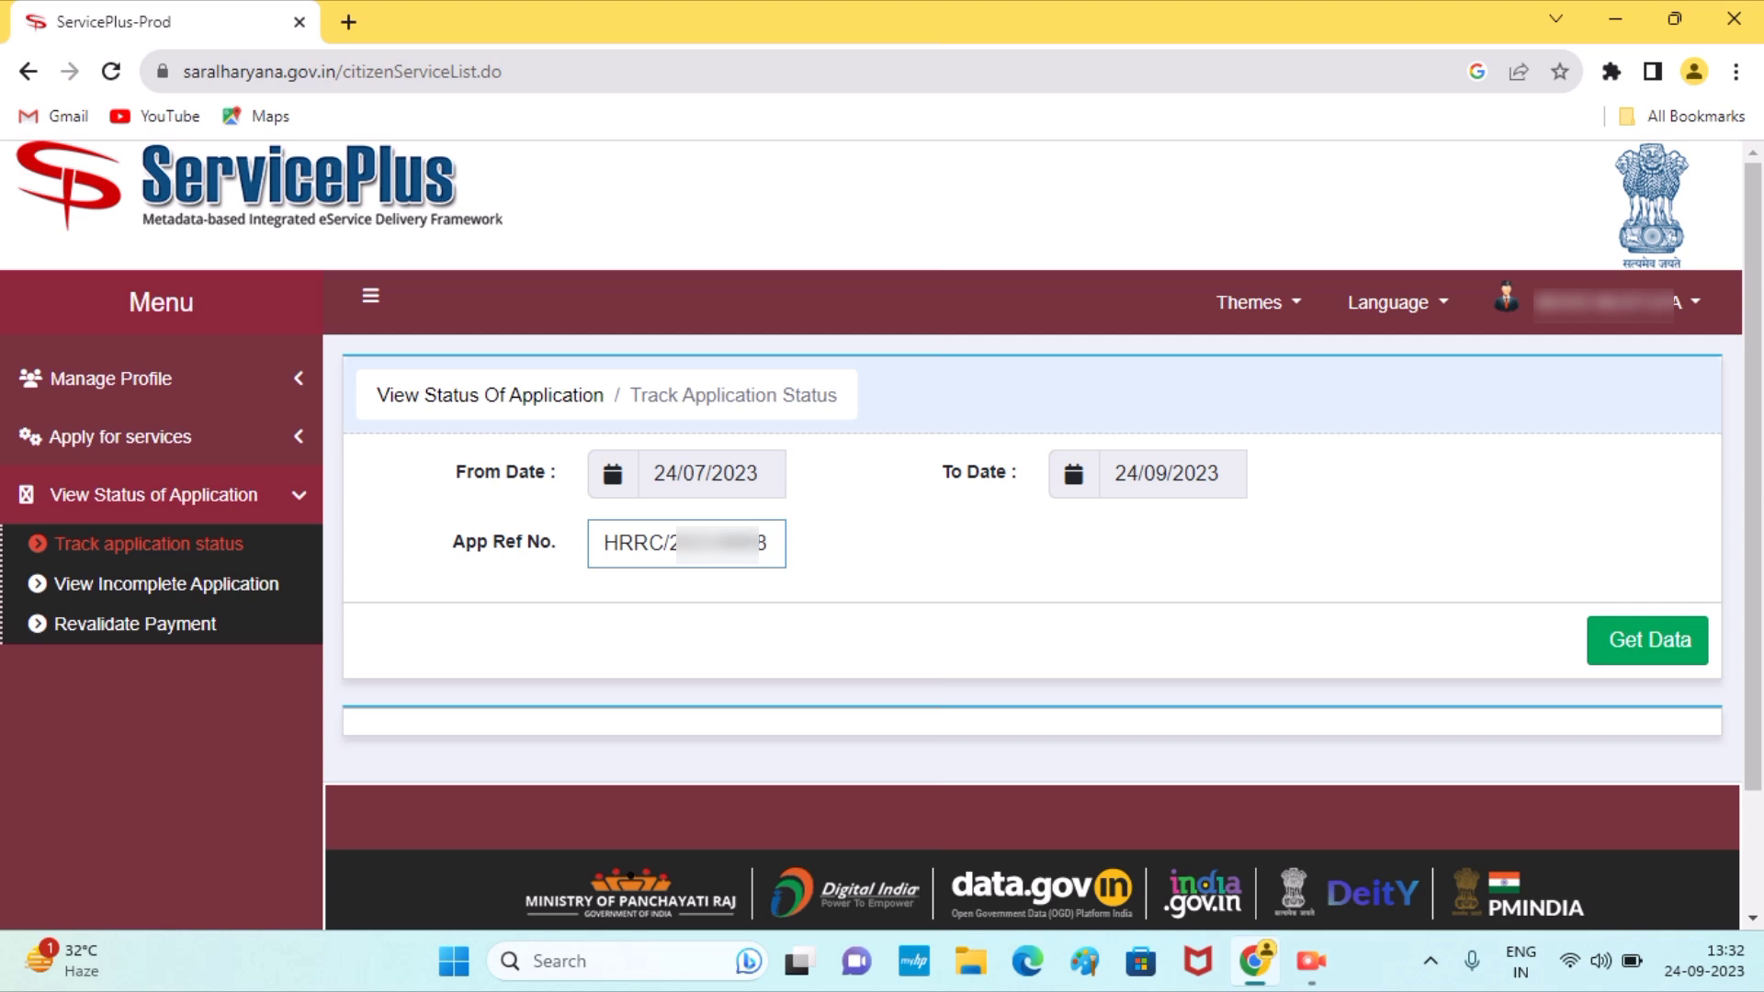
pyautogui.moveTo(1519, 642)
pyautogui.mouseDown()
pyautogui.moveTo(1601, 580)
pyautogui.moveTo(1756, 629)
pyautogui.moveTo(1599, 707)
pyautogui.moveTo(1519, 648)
pyautogui.mouseUp()
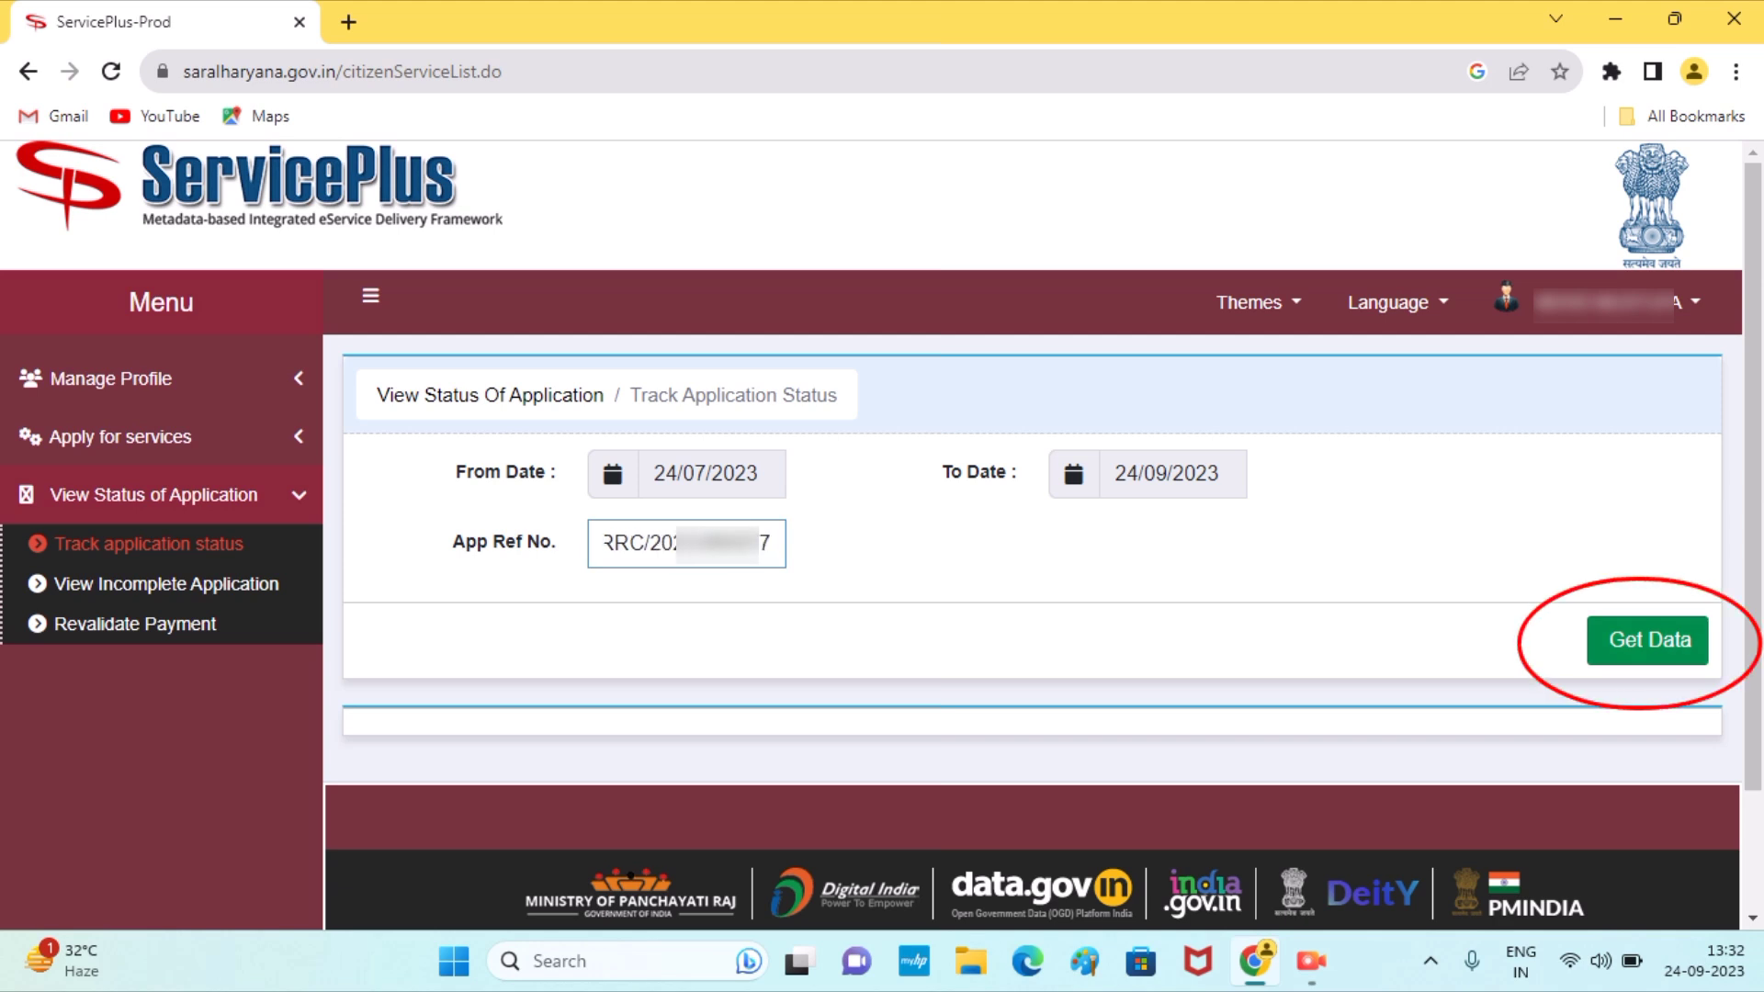
pyautogui.click(1649, 640)
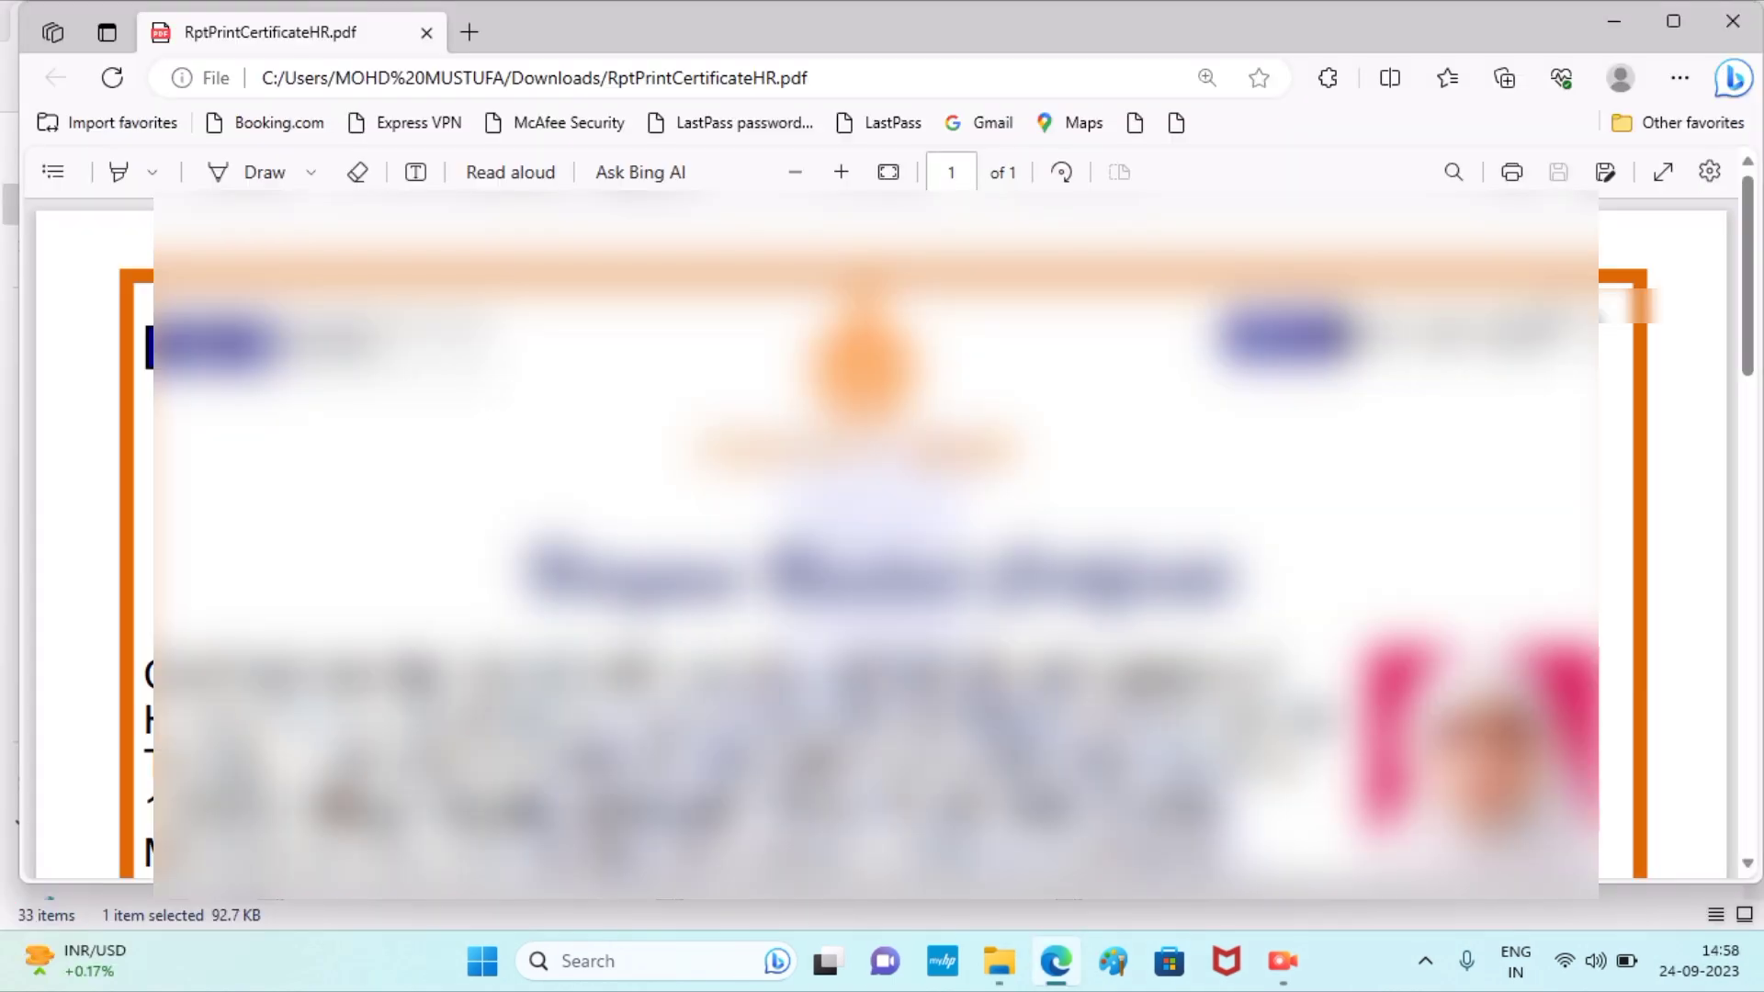
pyautogui.scroll(-1, 882, 542)
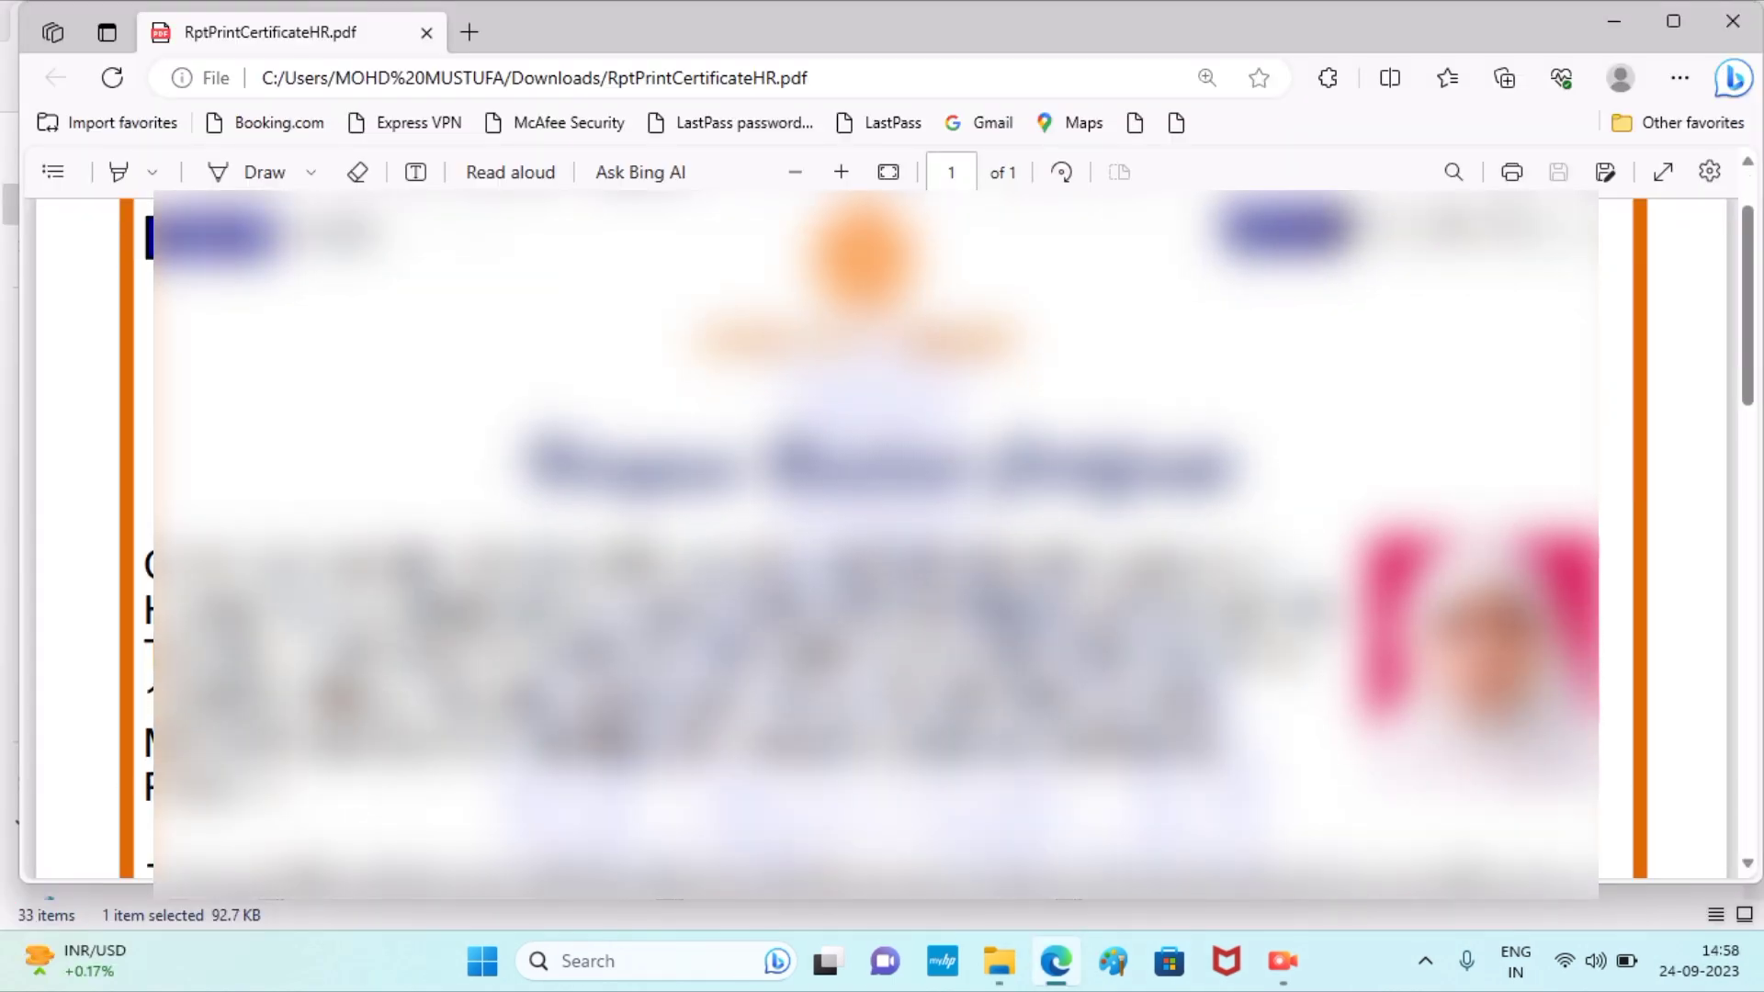
pyautogui.scroll(-1, 882, 542)
pyautogui.scroll(-4, 882, 542)
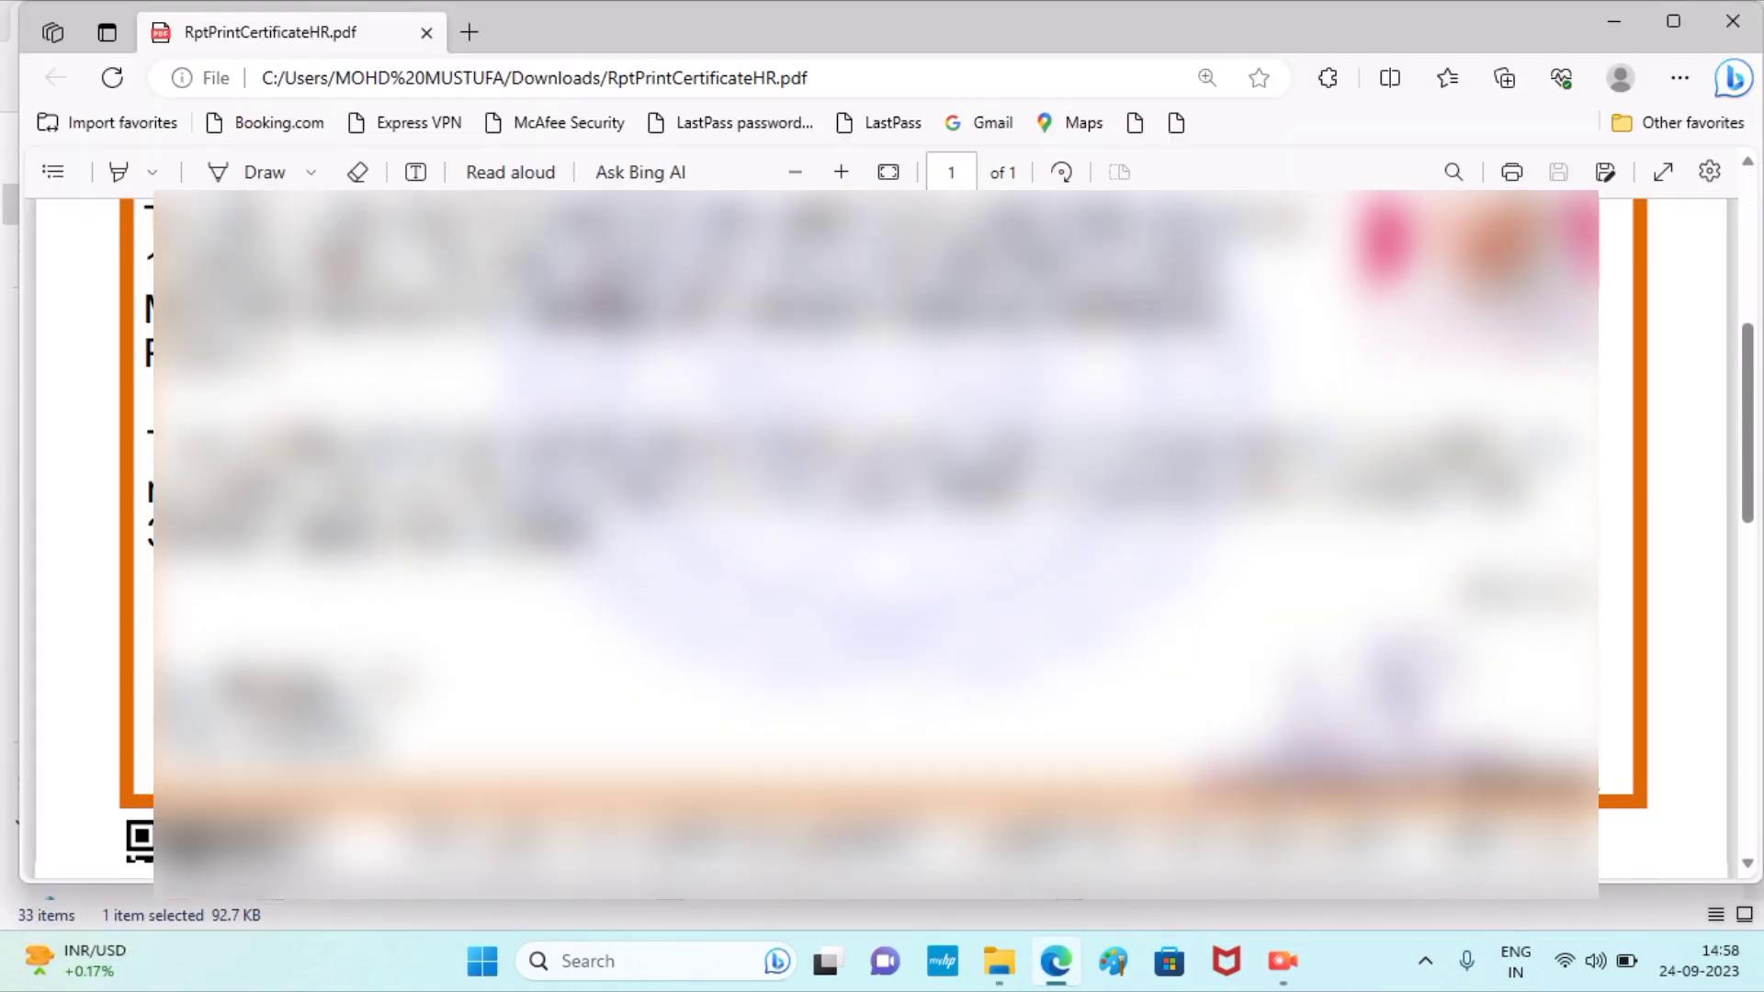
pyautogui.scroll(-1, 882, 542)
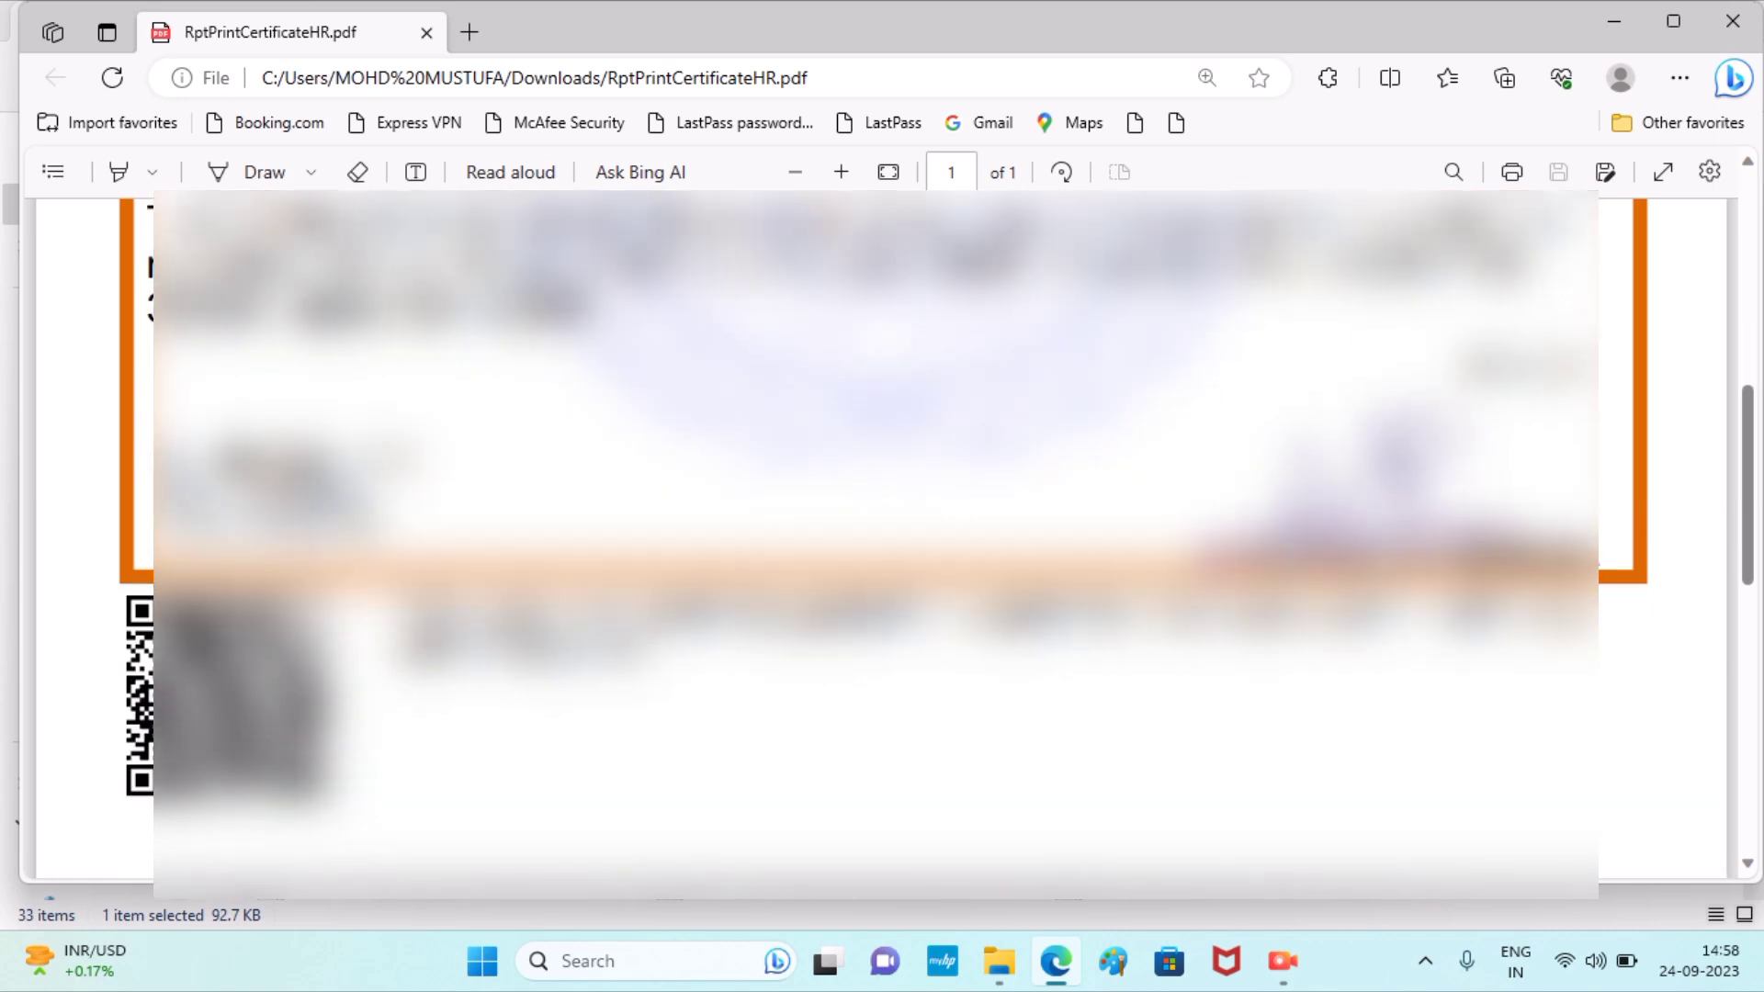